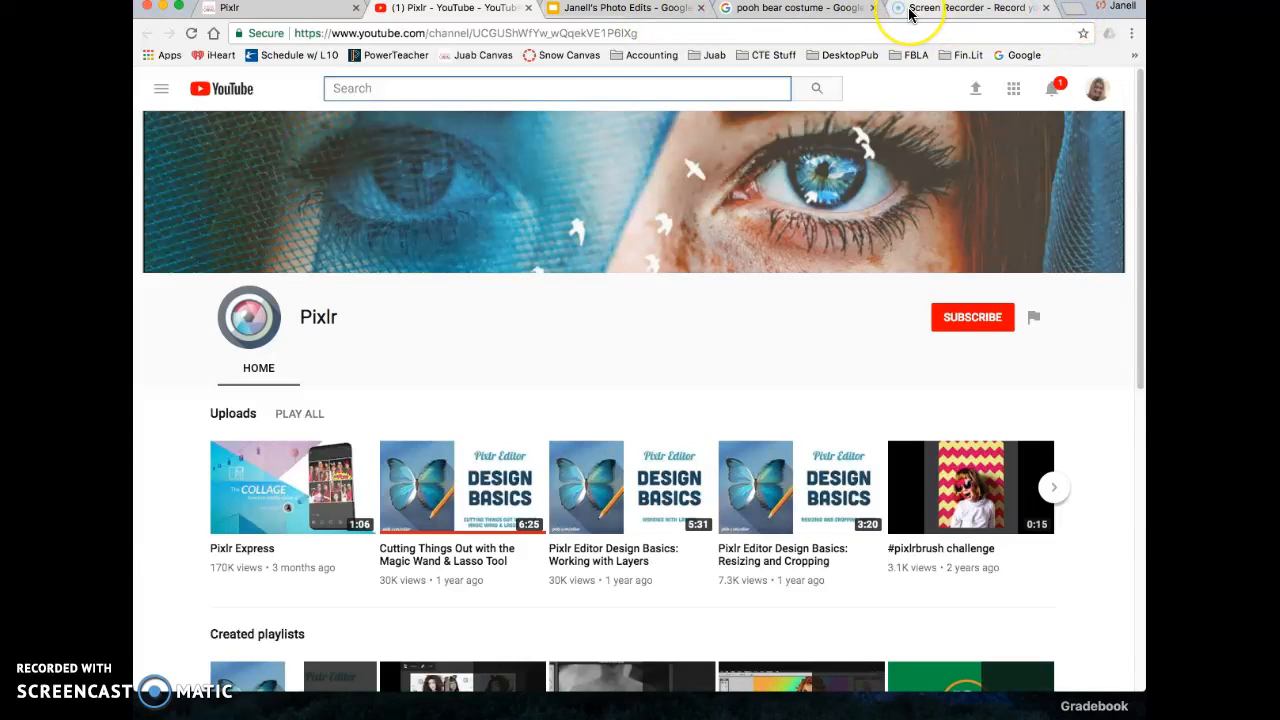
Step: Switch to the "pooh bear costume" image results and open the Winnie the Pooh Toddler Costume picture's preview
left_click(822, 10)
left_click(686, 289)
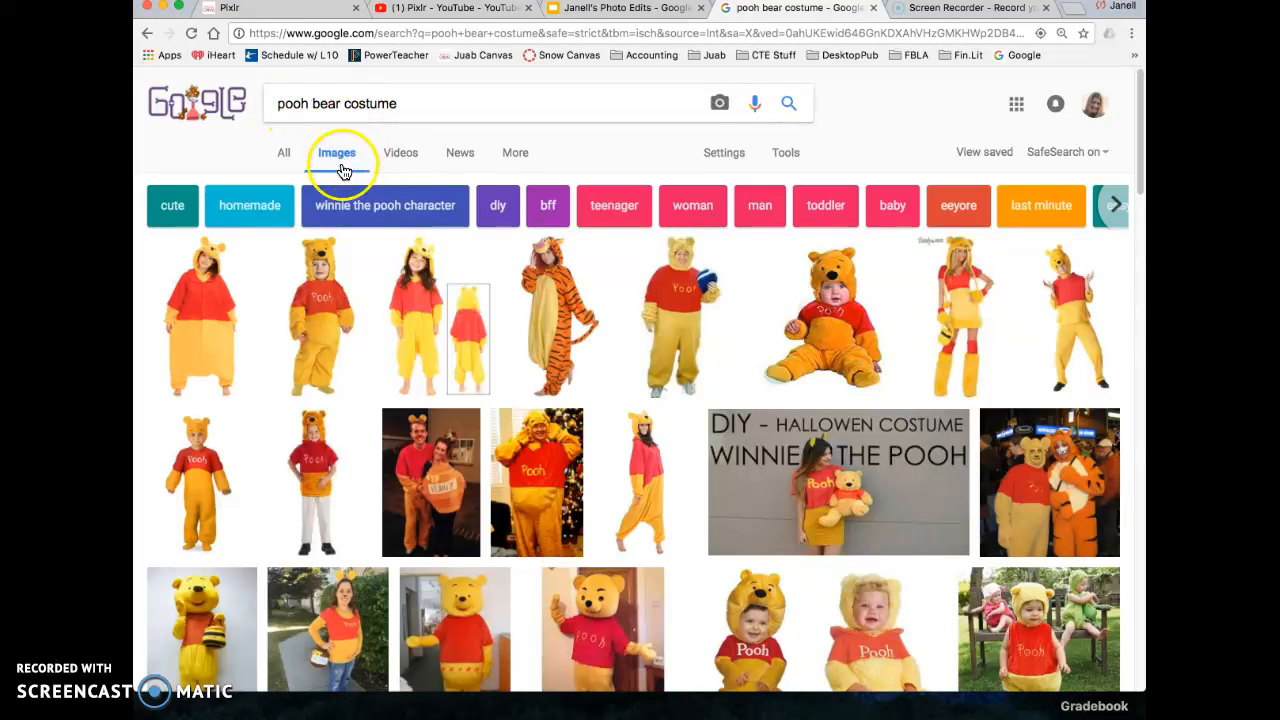
scroll(540, 392, "down", 5)
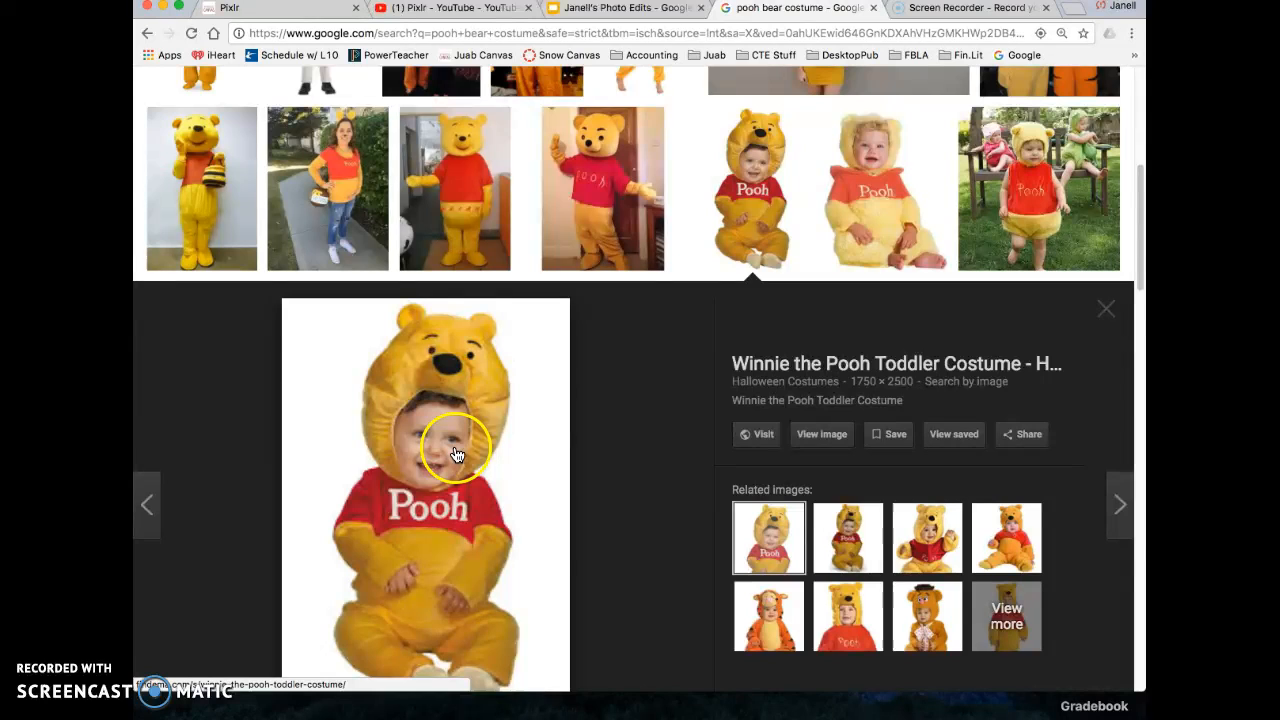
scroll(520, 460, "down", 1)
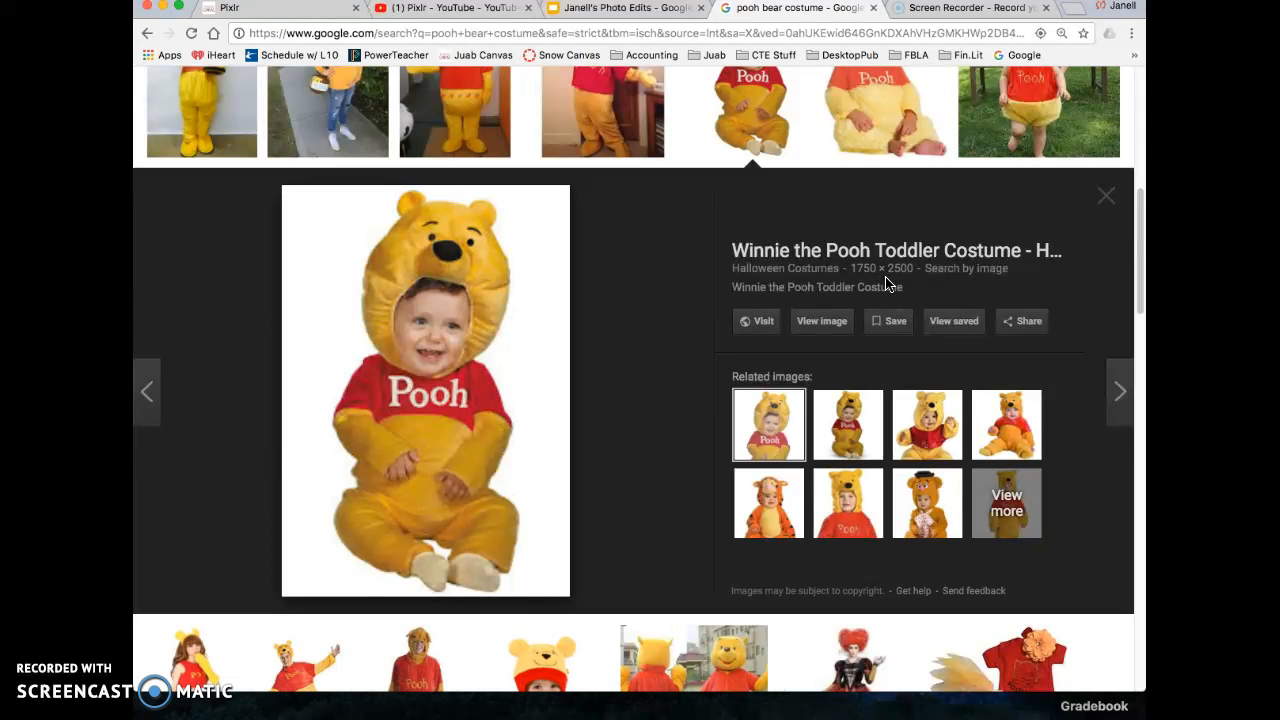
Step: Compare the pixel dimensions of the related costume images with those of the Winnie the Pooh Toddler Costume picture
left_click(850, 429)
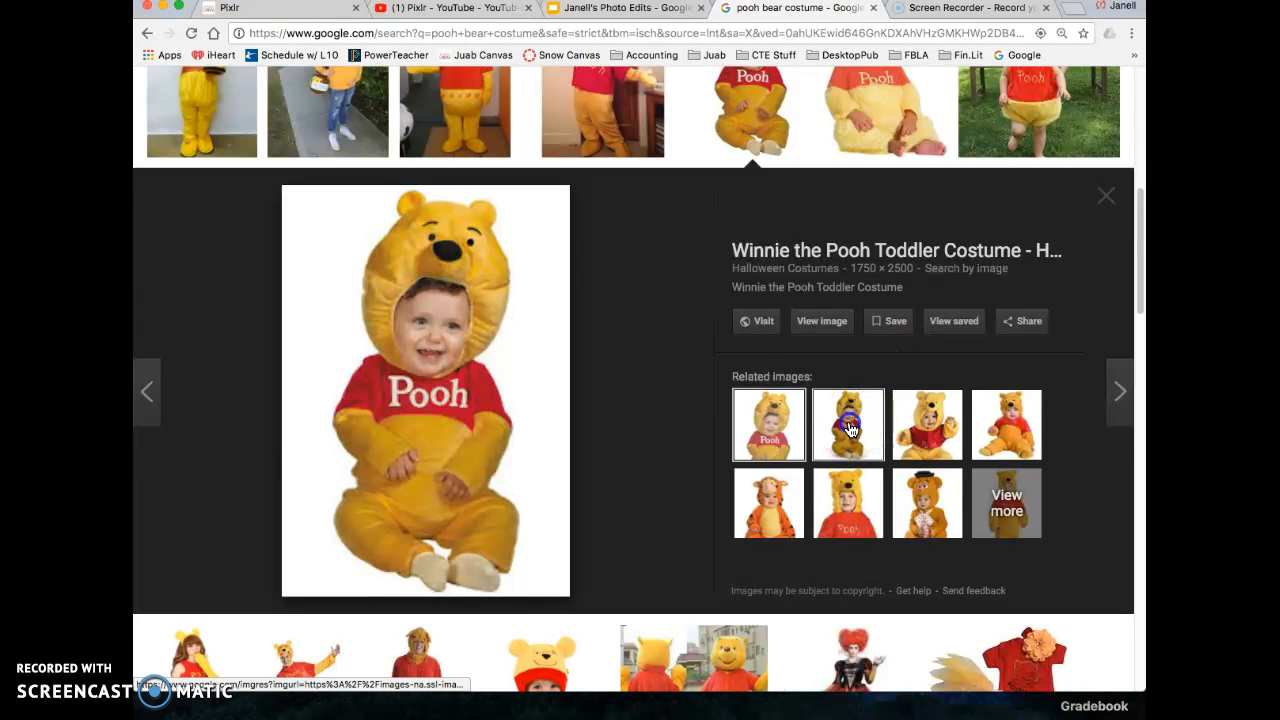
left_click(932, 434)
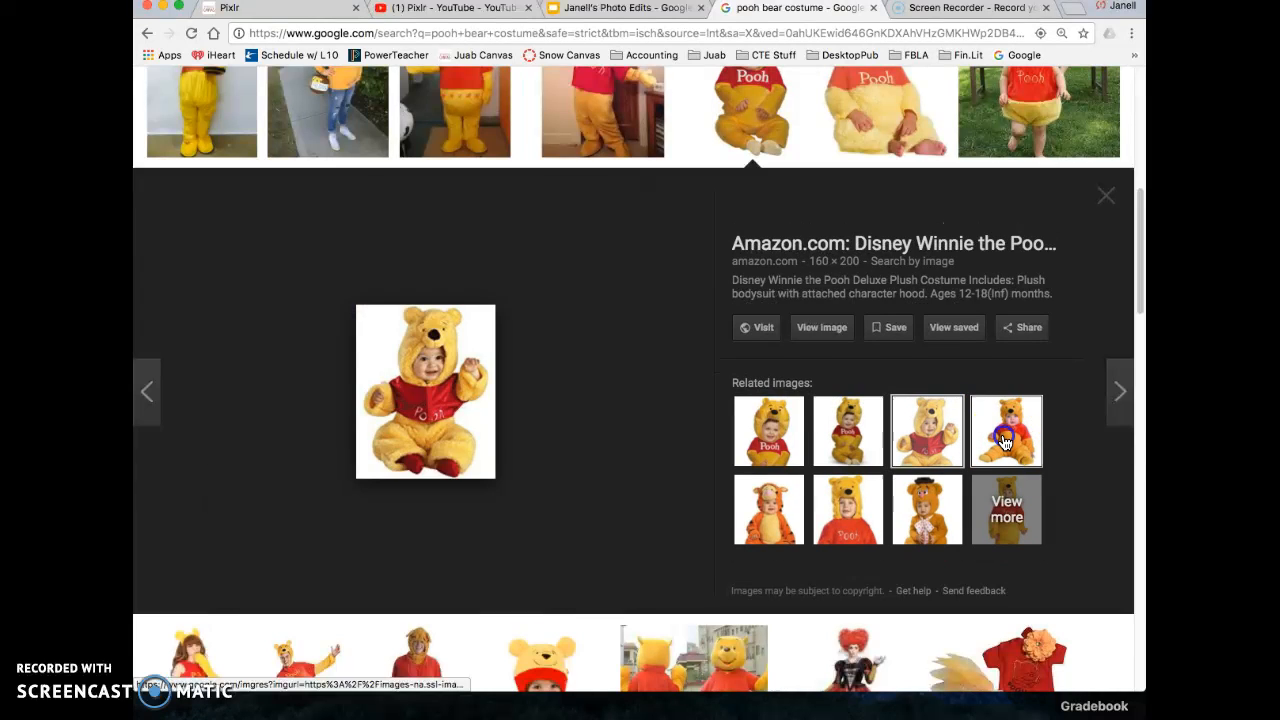
left_click(978, 445)
left_click(927, 435)
left_click(821, 298)
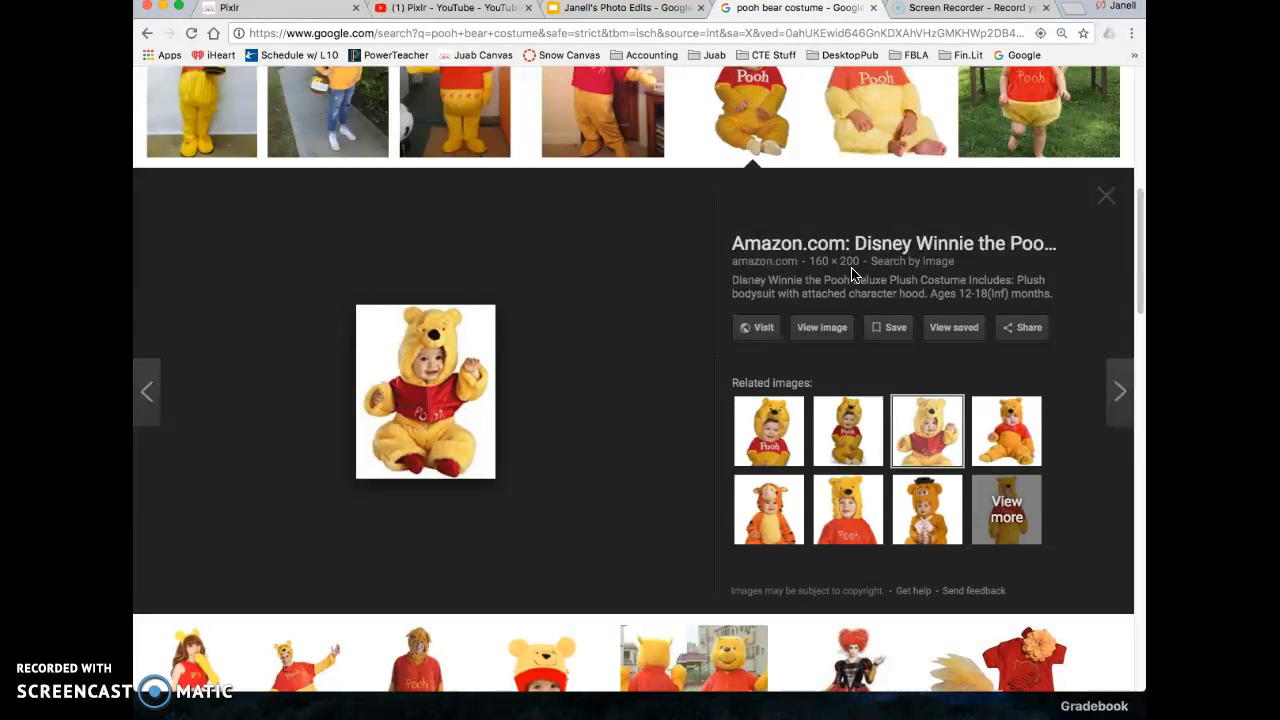
left_click(1016, 440)
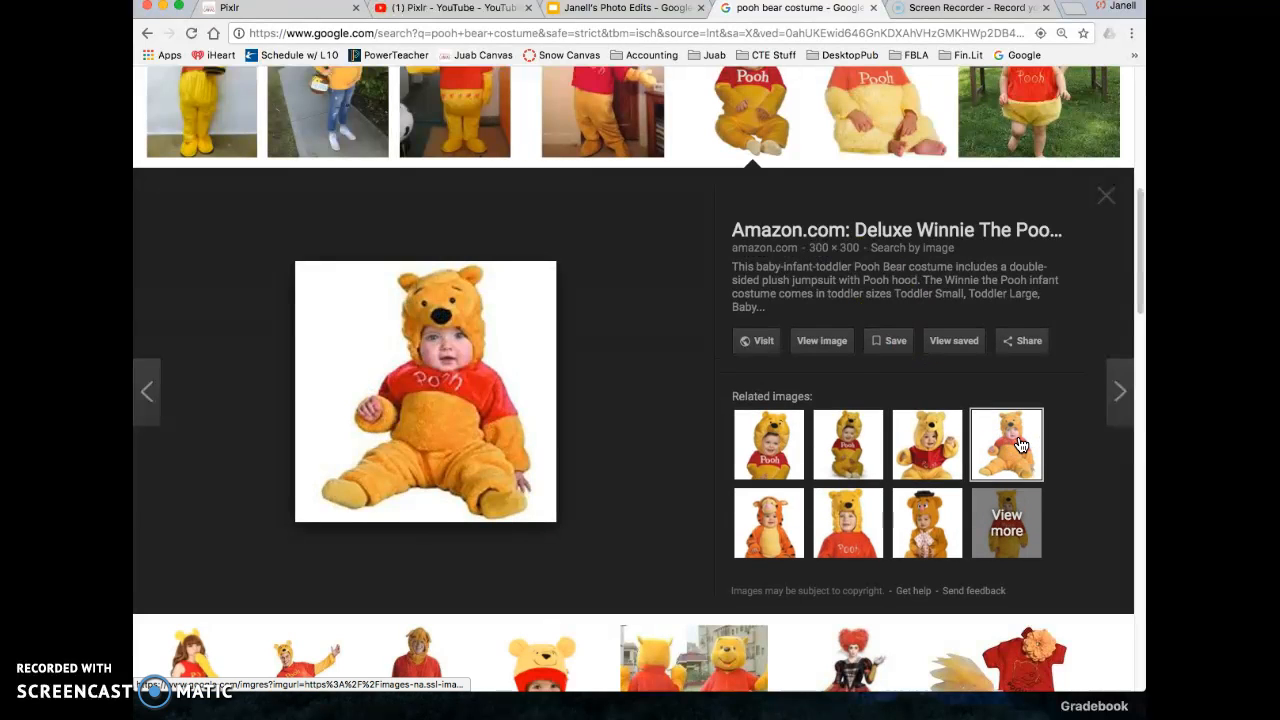
left_click(795, 440)
left_click(808, 290)
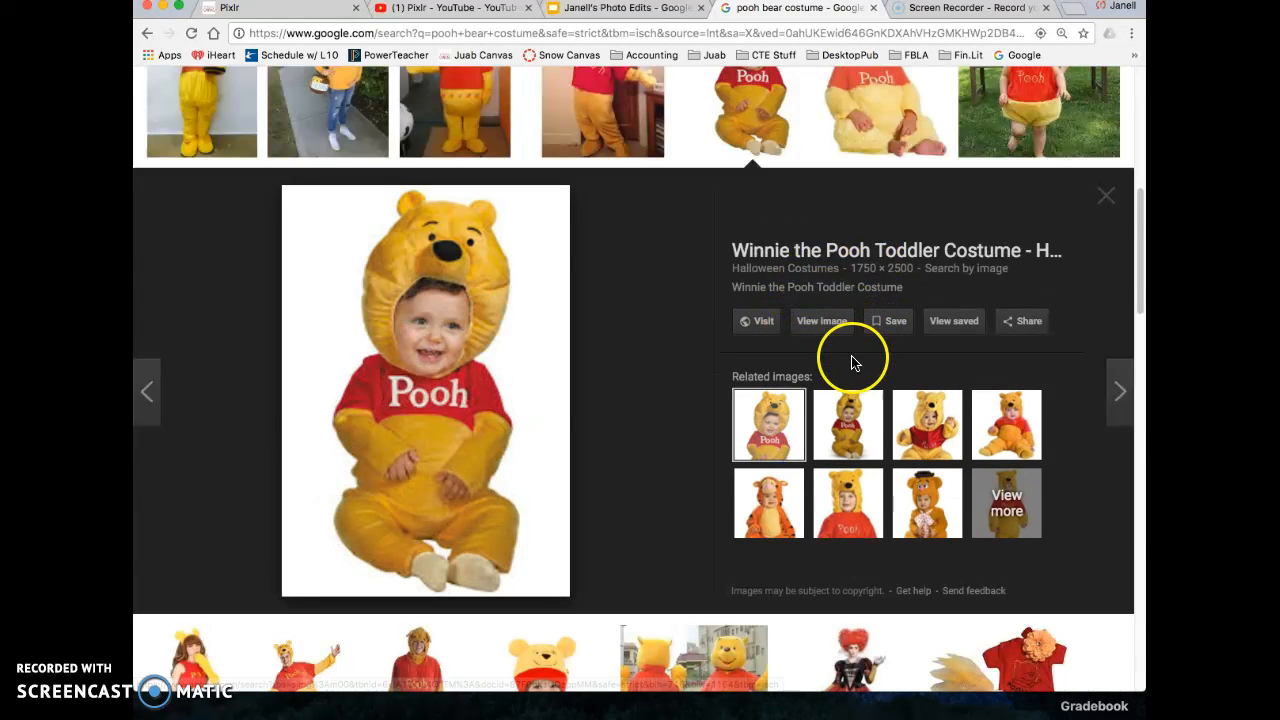
left_click(850, 420)
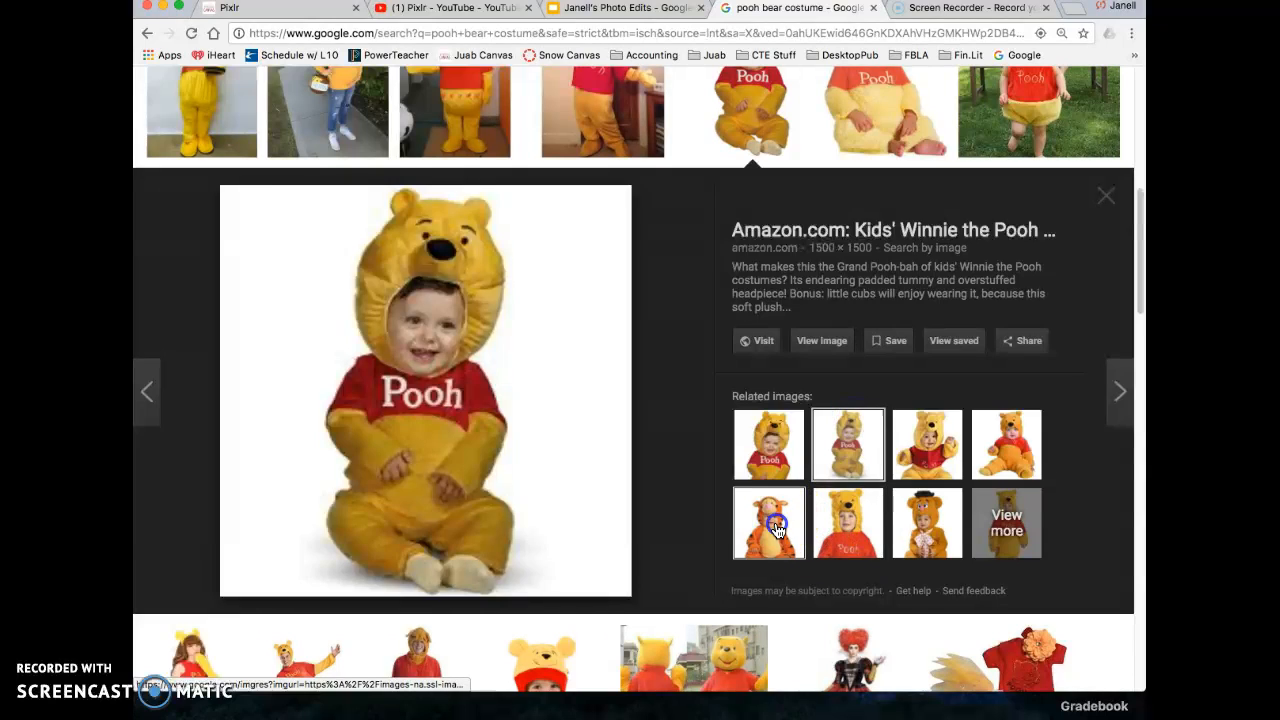
left_click(778, 525)
left_click(930, 522)
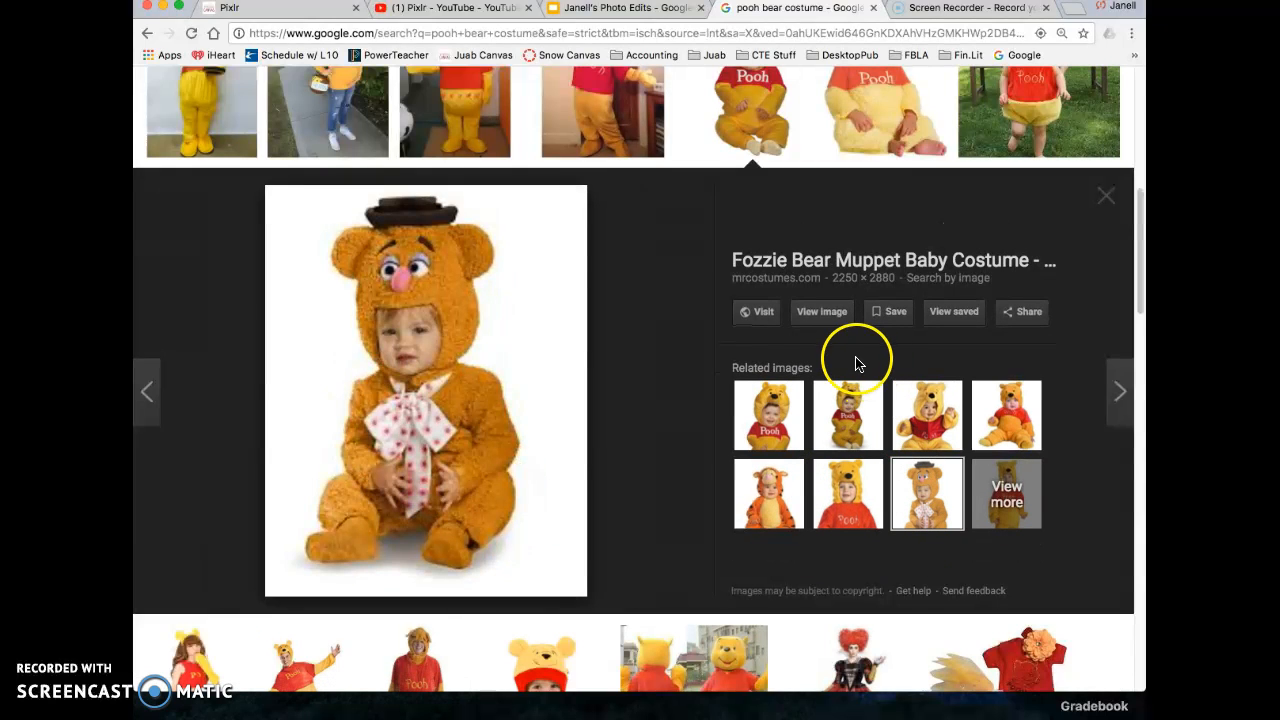
Step: Reopen the Winnie the Pooh Toddler Costume picture and save it to the Desktop as "pooh bear" in JPEG format
left_click(771, 418)
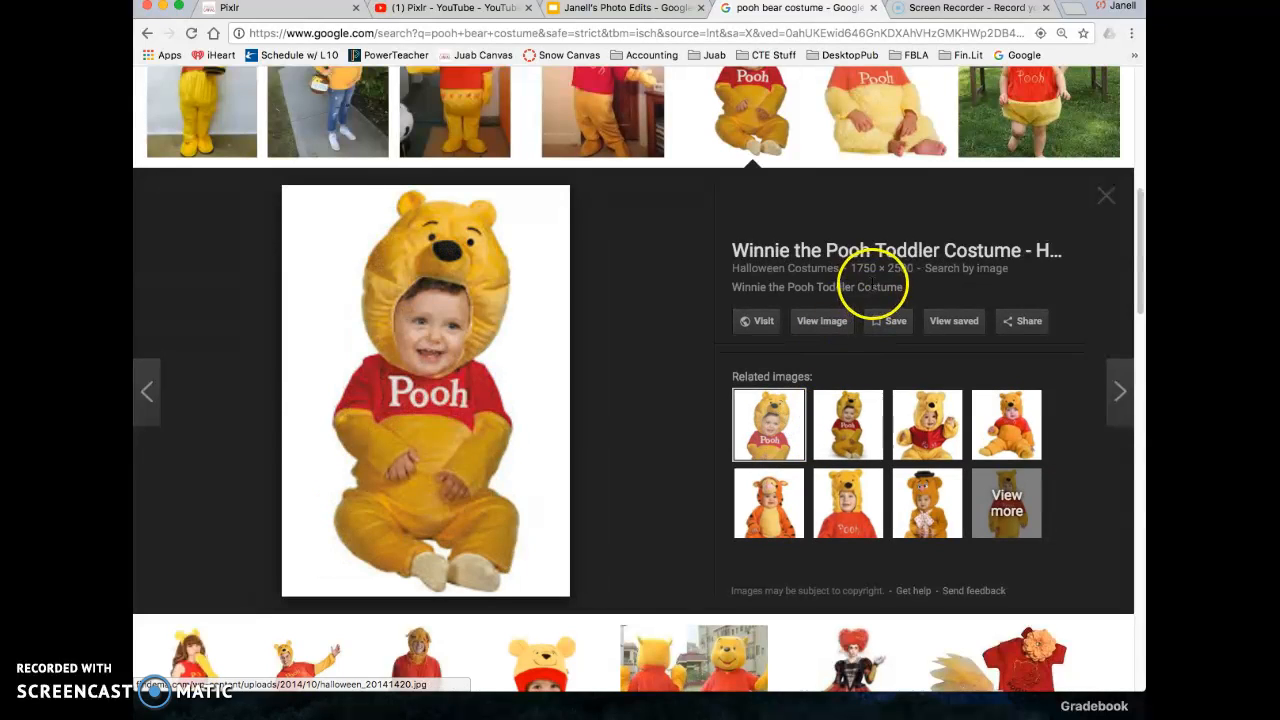
left_click(463, 365)
right_click(463, 365)
left_click(534, 479)
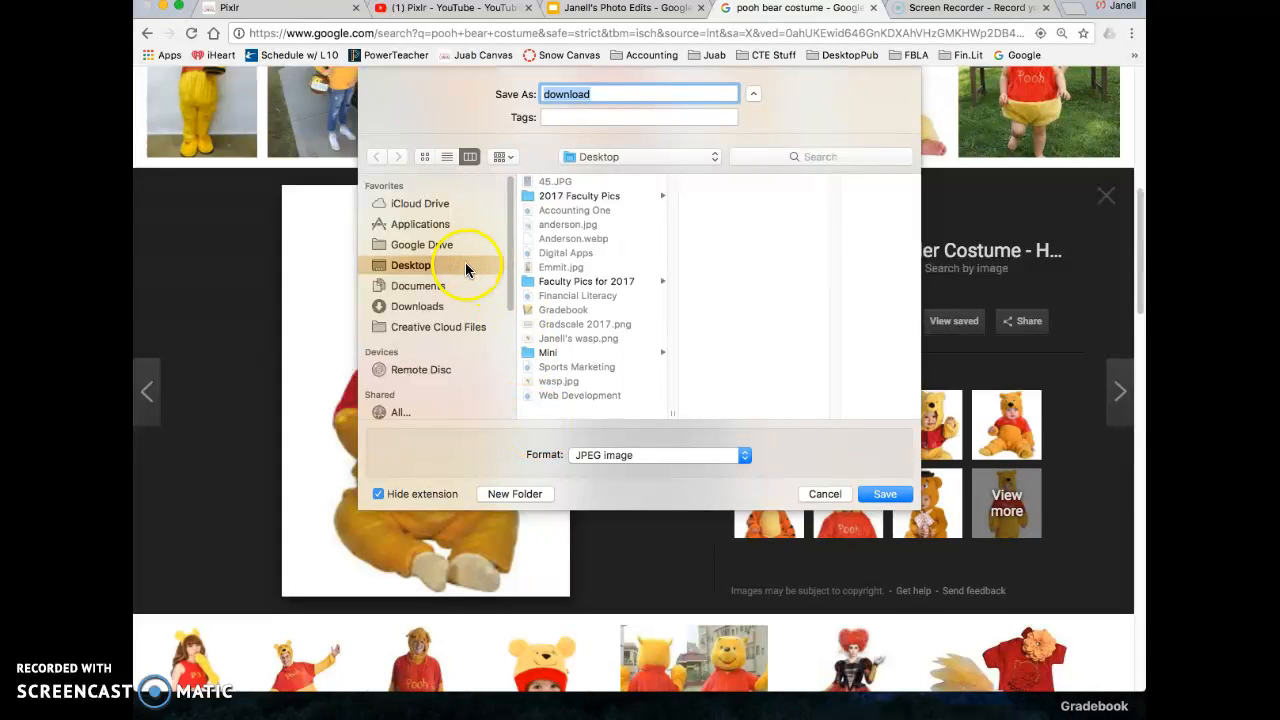
type("pooh bear")
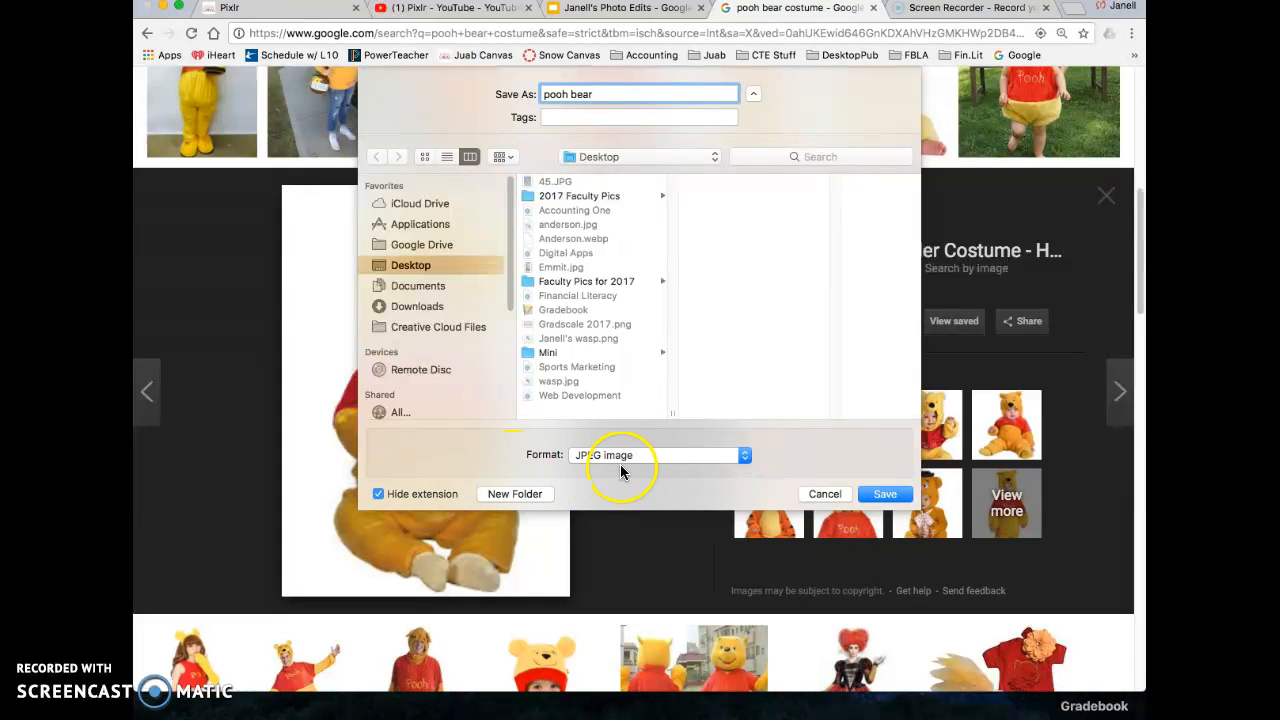
left_click(890, 496)
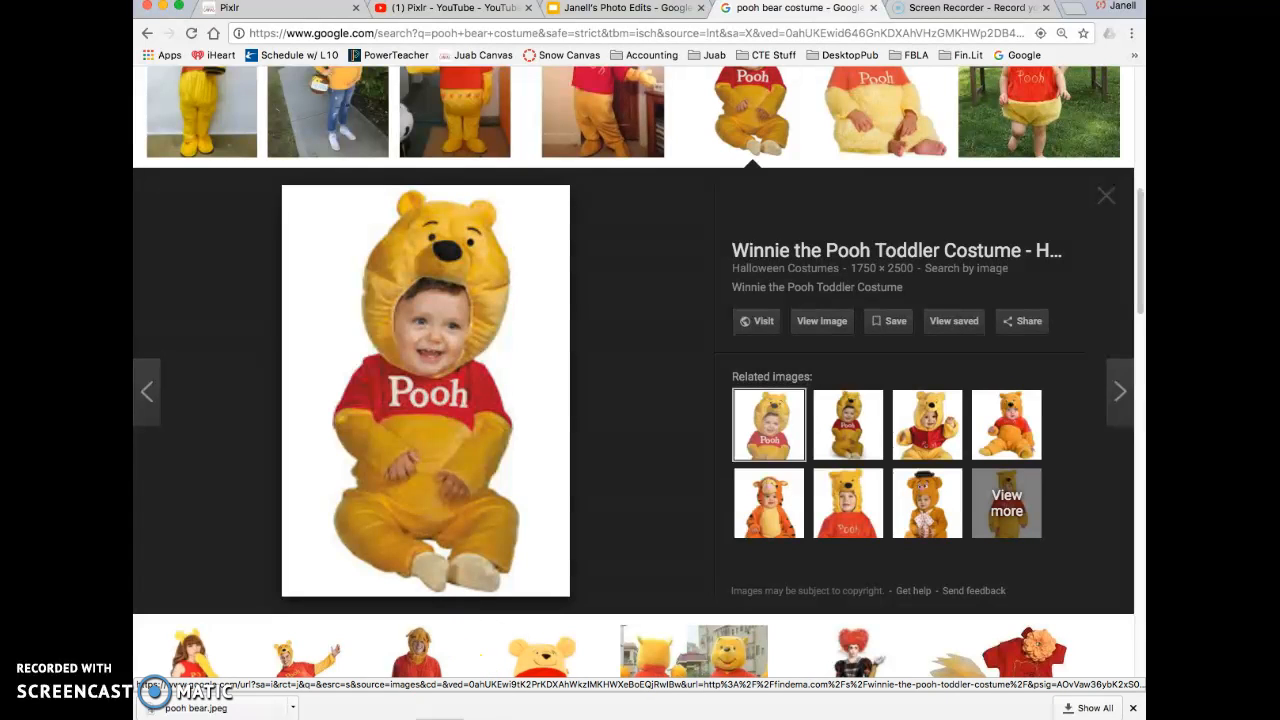
Step: Check the Desktop folder's files in Finder and preview the boy's photo
left_click(440, 719)
left_click(233, 226)
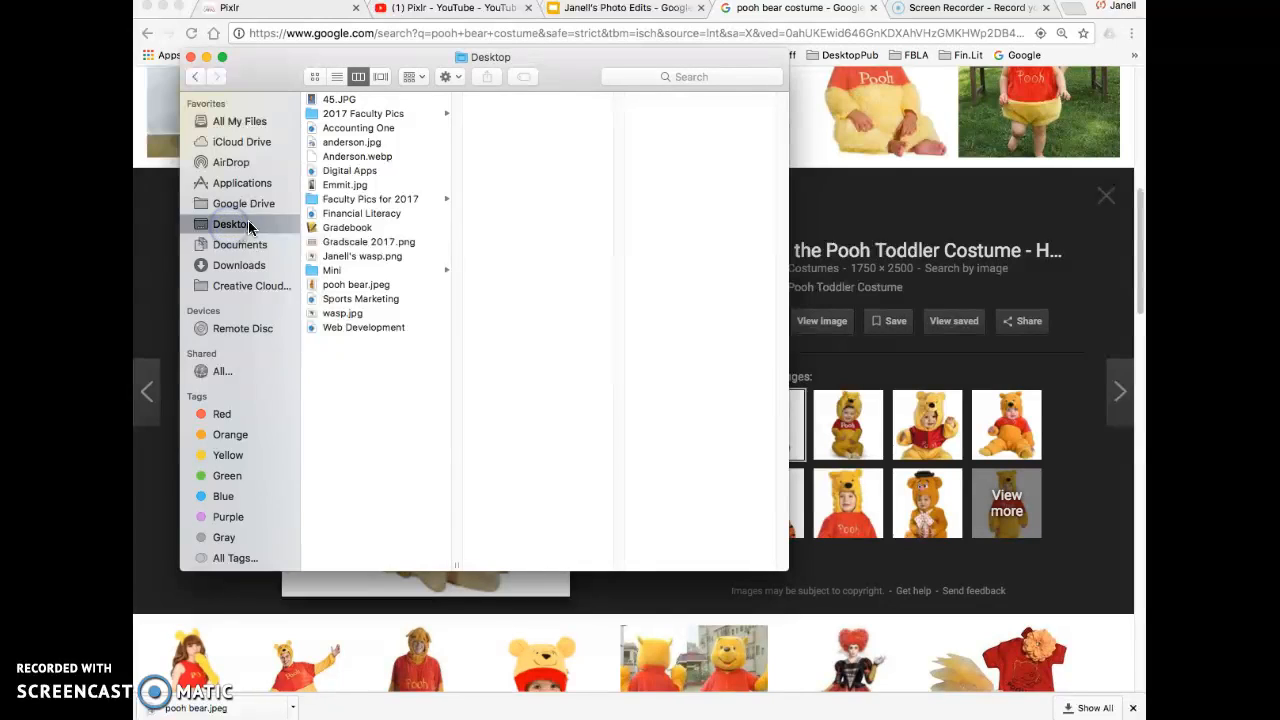
left_click(340, 186)
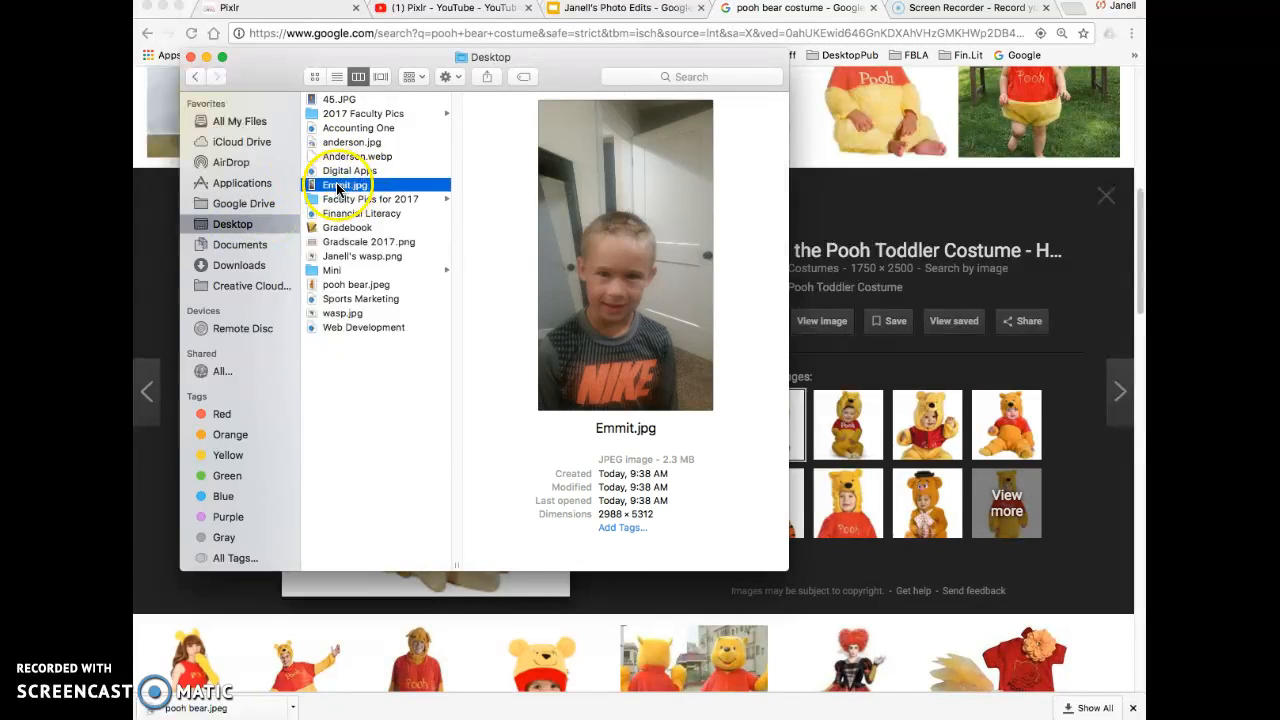
left_click(190, 56)
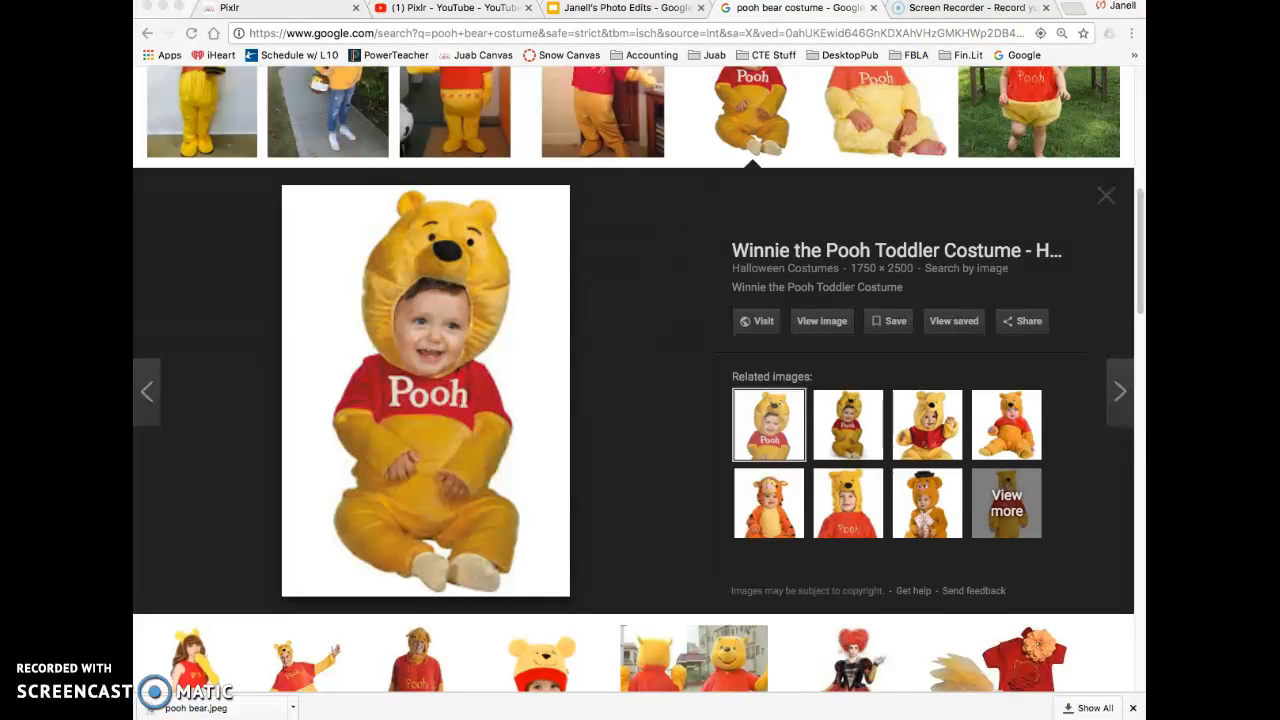
Step: Switch to the browser's slides page, go to pixlr.com and launch the Pixlr Editor web app
left_click(632, 10)
left_click(640, 33)
type("pixlr.com")
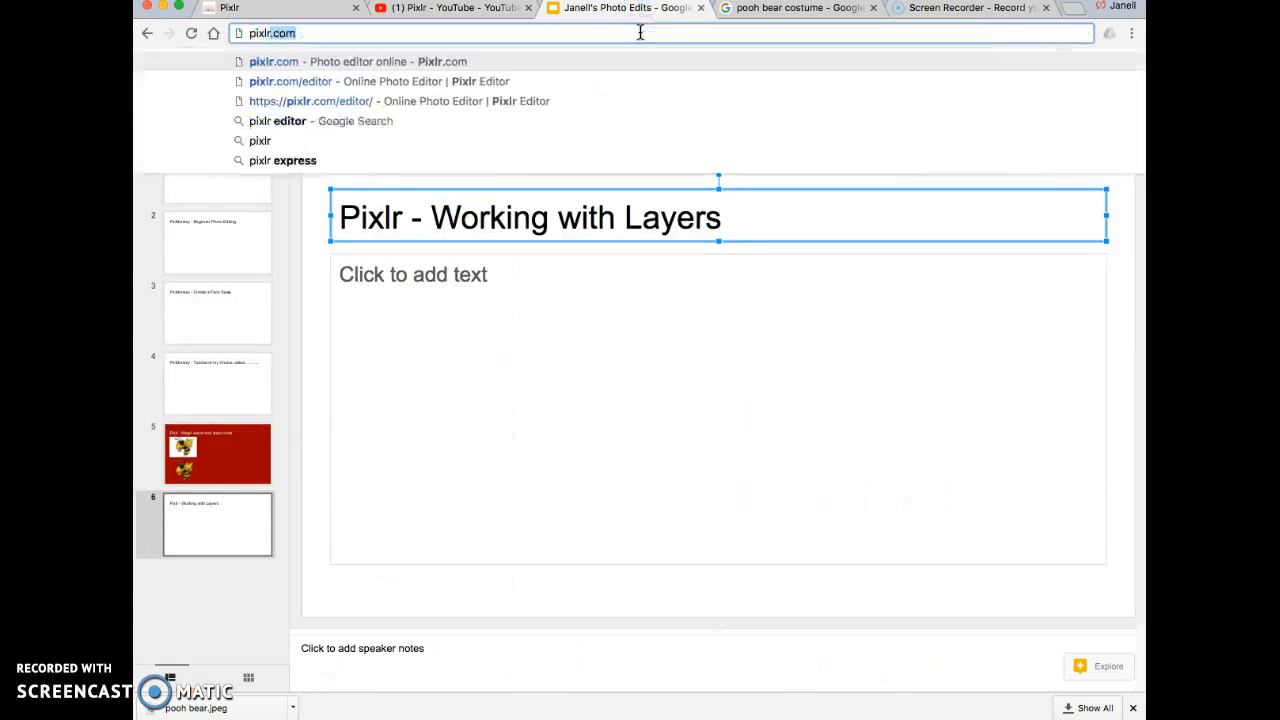
key("Return")
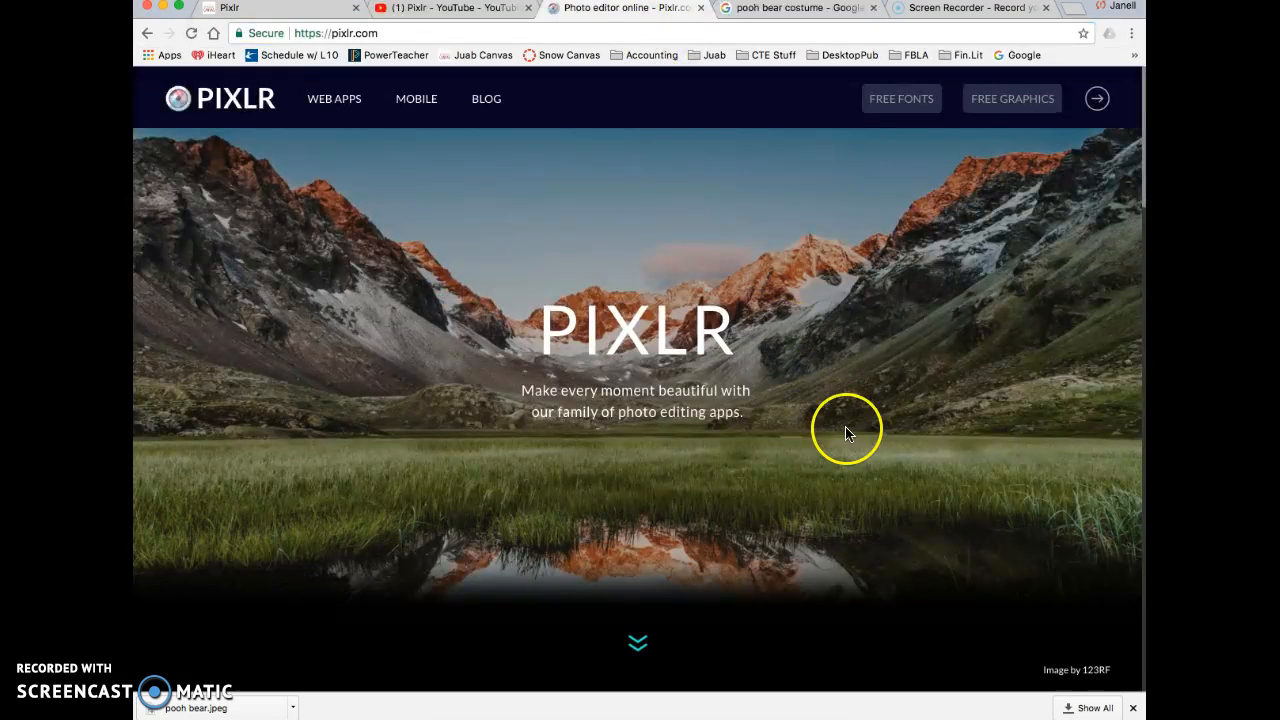
left_click(642, 651)
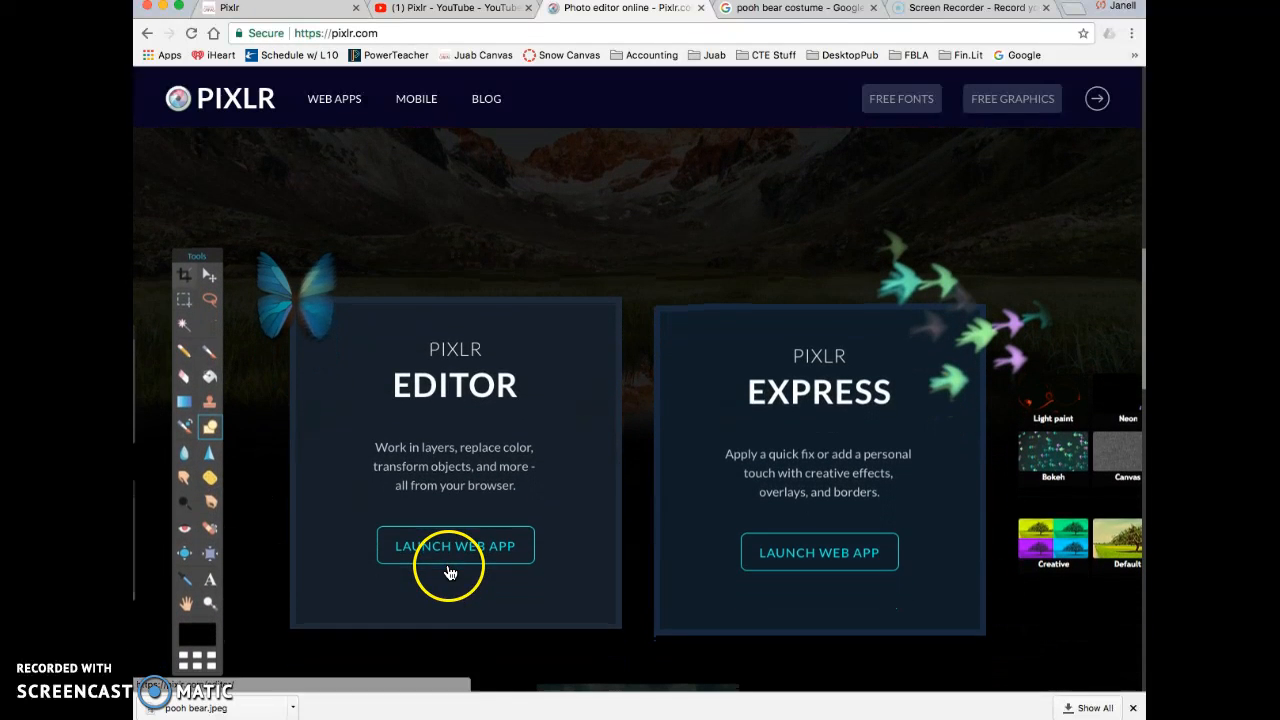
left_click(454, 556)
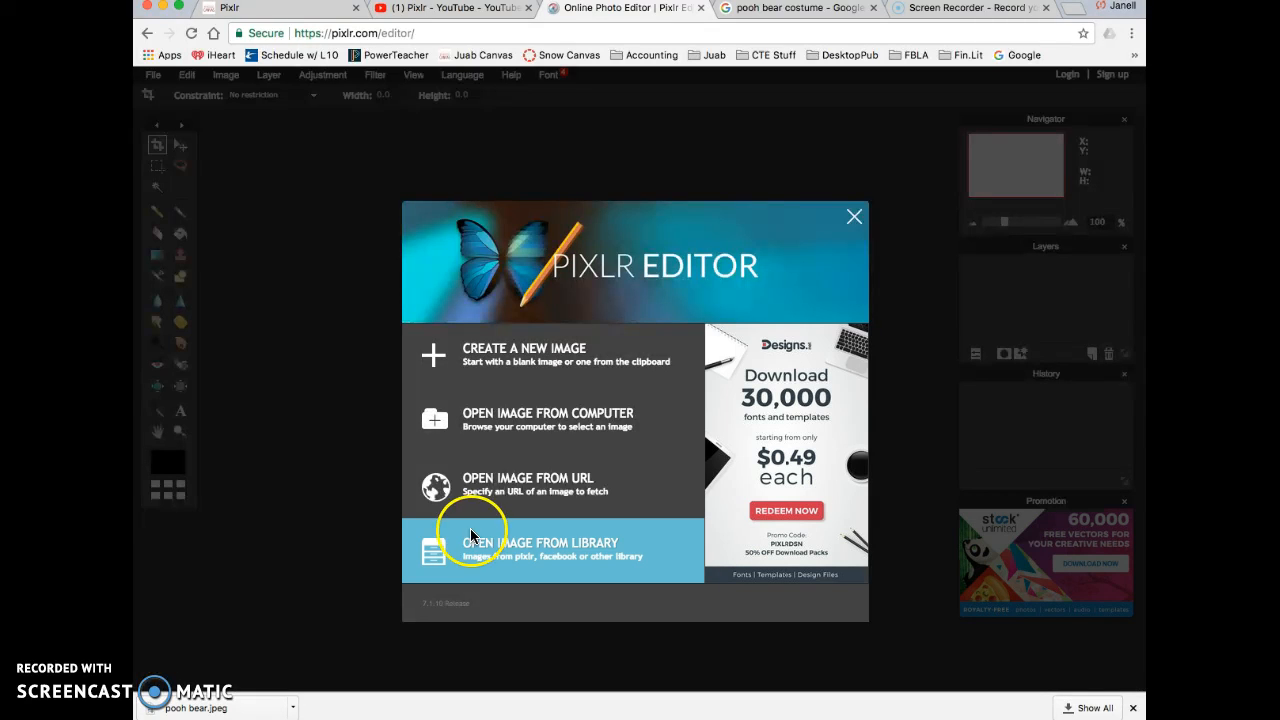
Step: Open the boy's photo from the Desktop in the editor and enlarge its image window
left_click(531, 421)
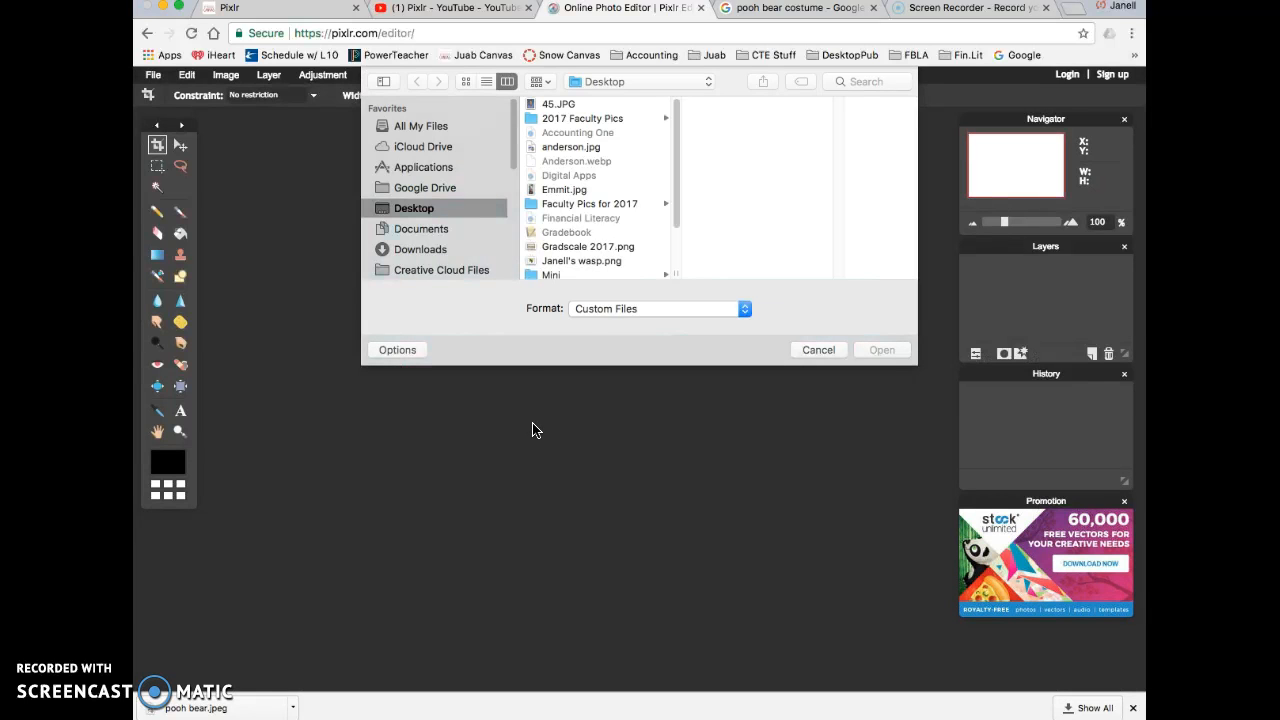
left_click(560, 190)
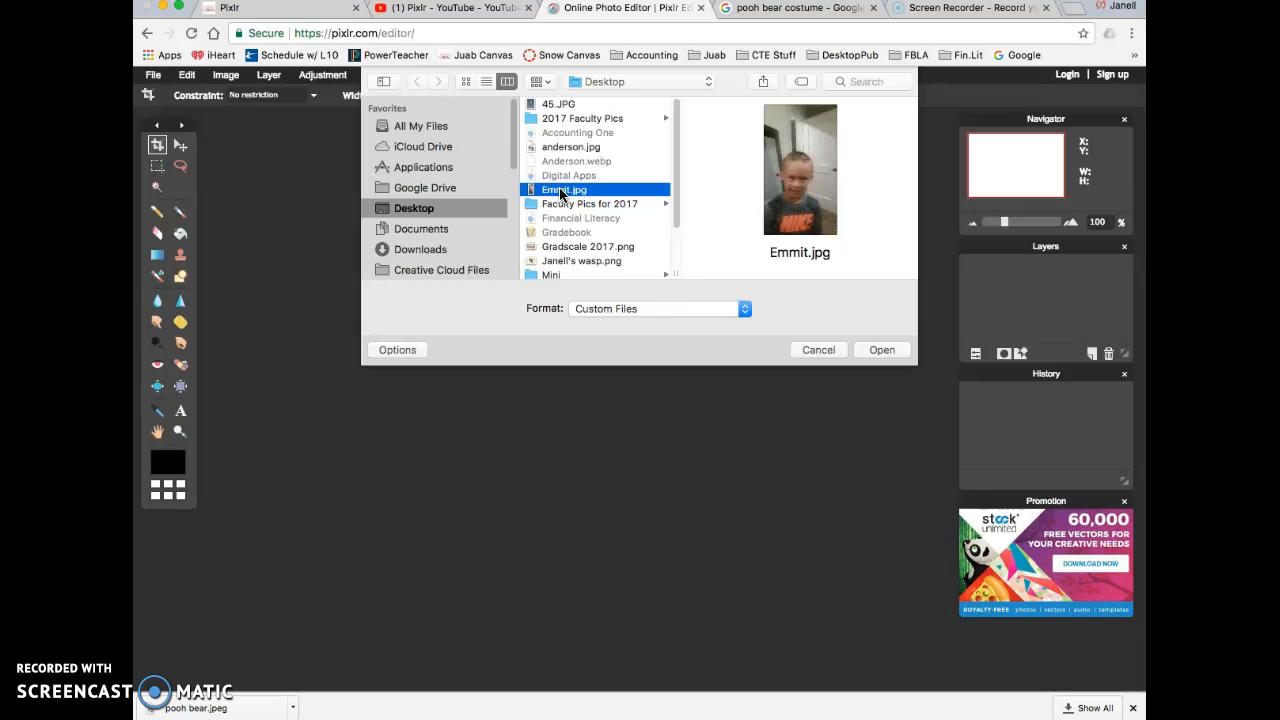
double_click(560, 190)
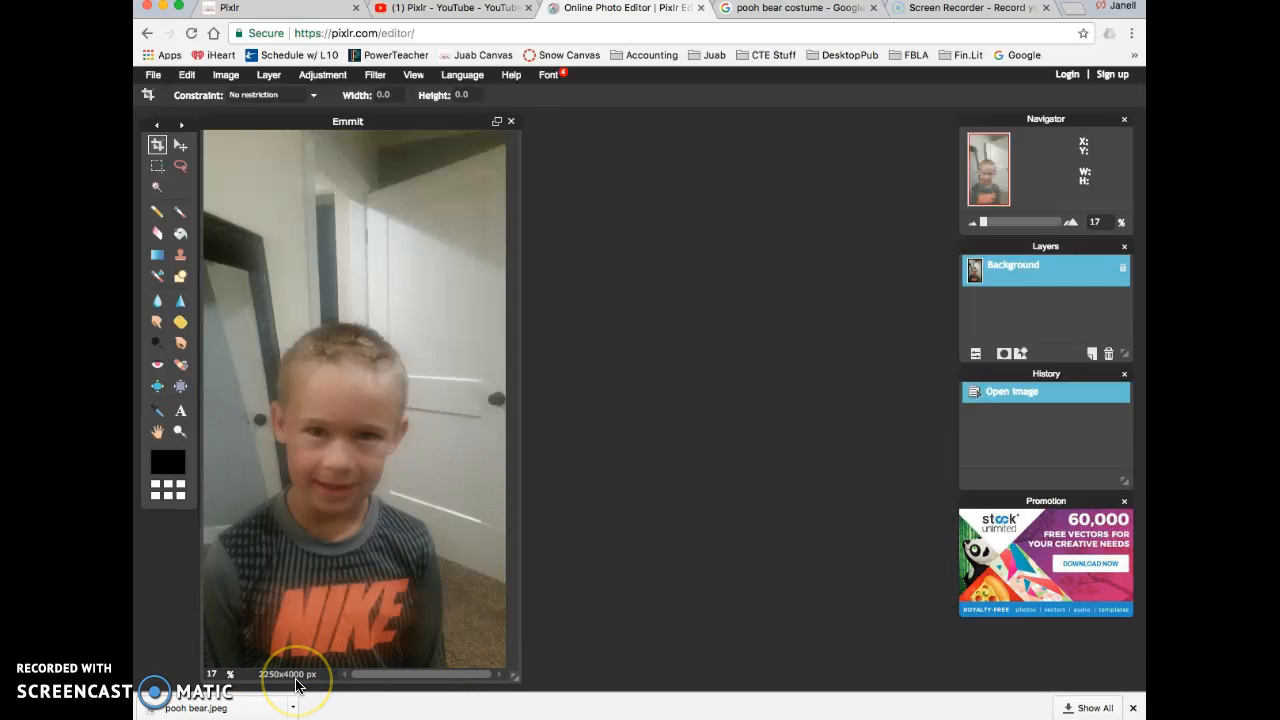
left_click_drag(518, 673, 873, 640)
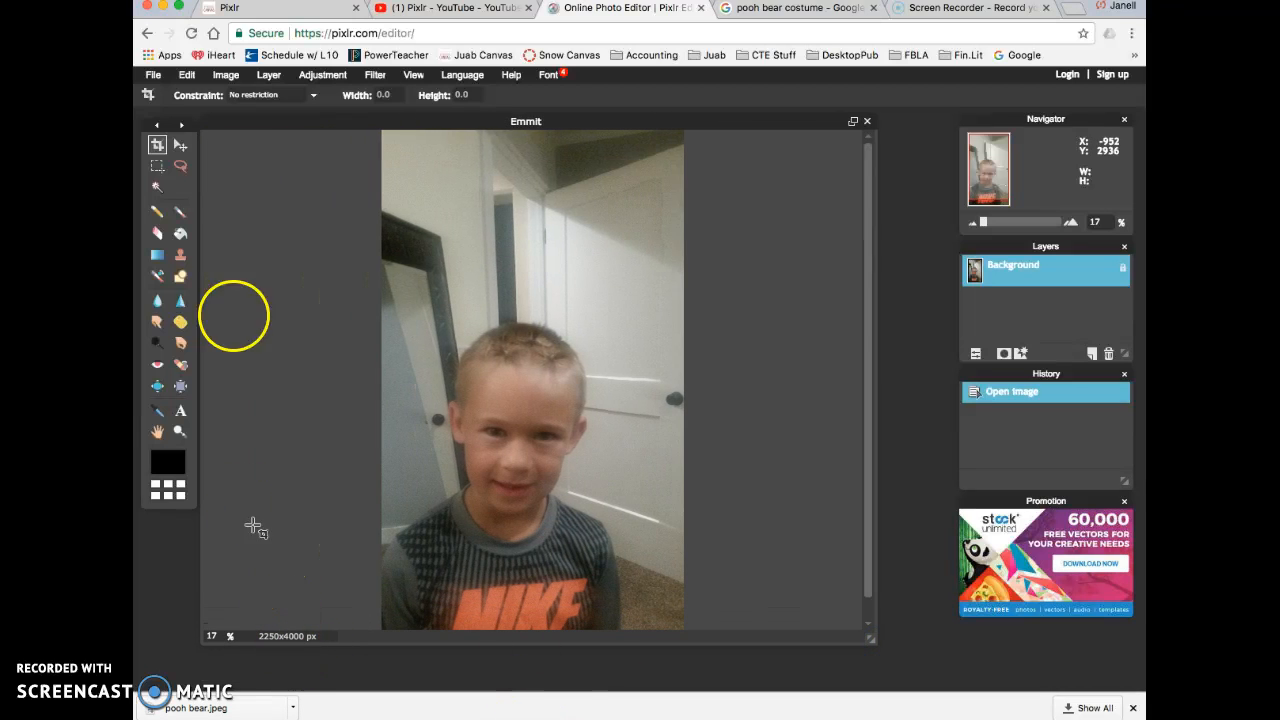
Step: Resize the photo to a width of 1750 pixels with its proportions constrained
left_click(228, 76)
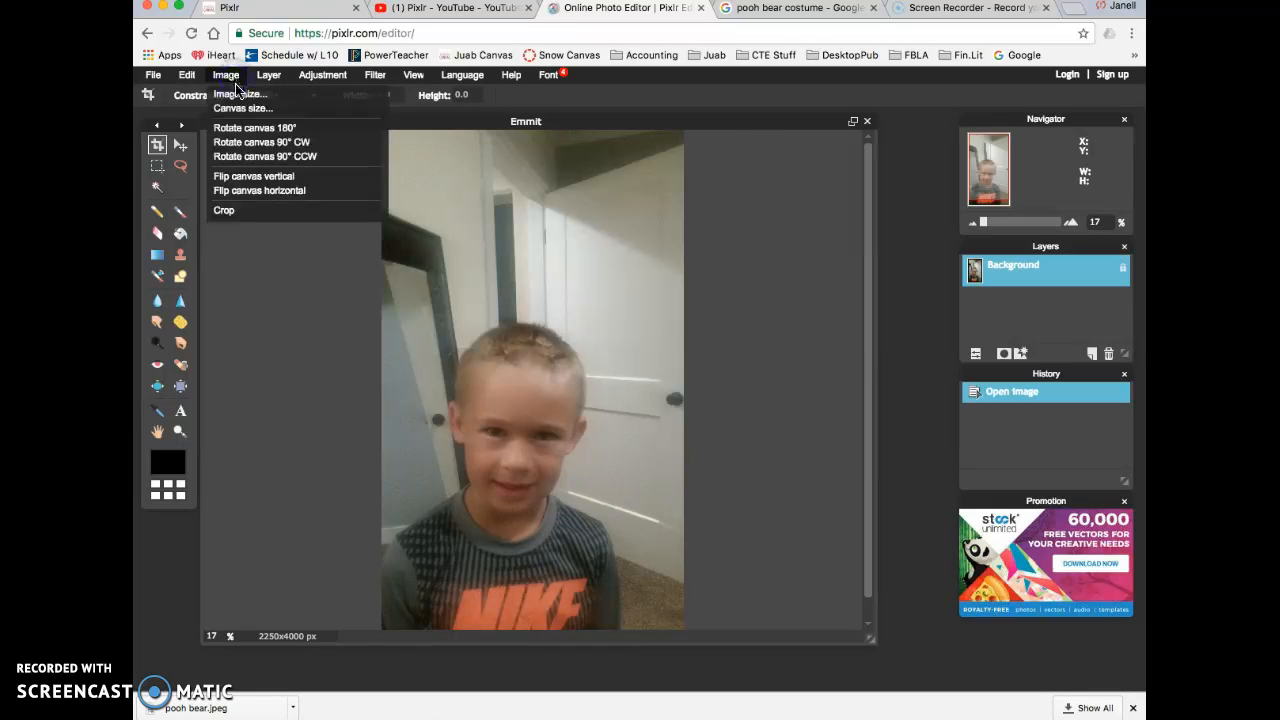
left_click(239, 94)
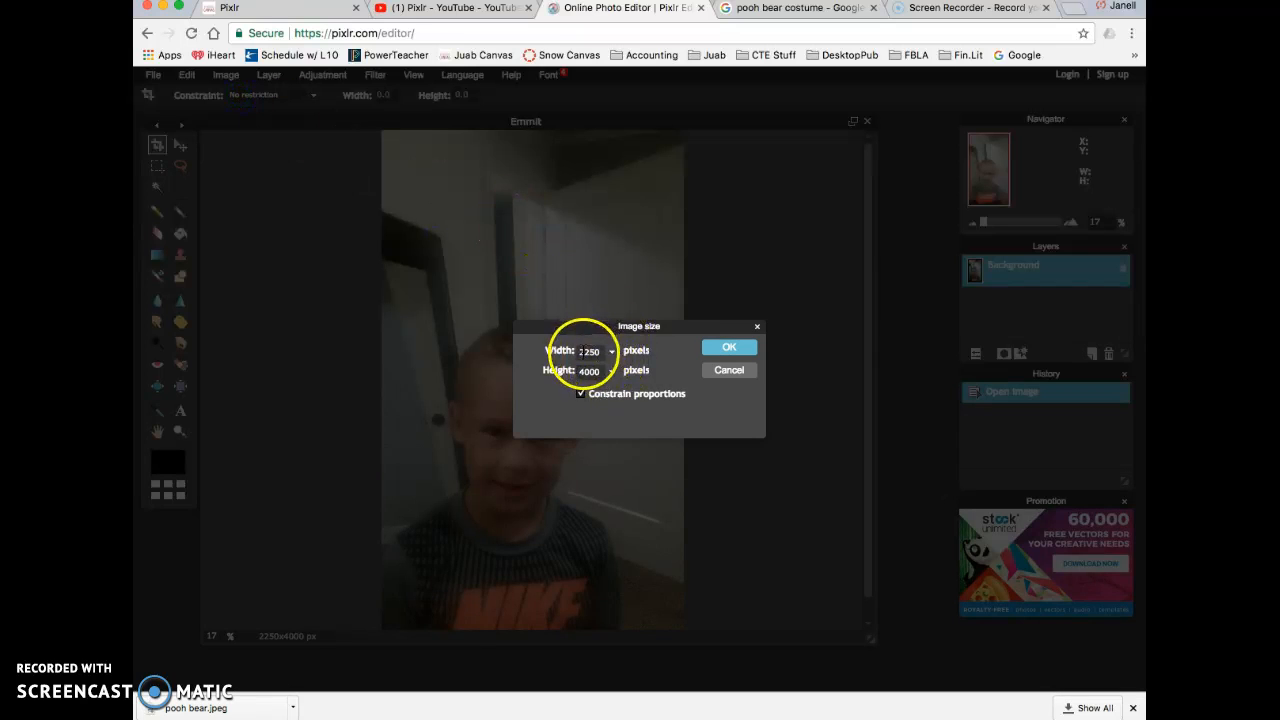
left_click(600, 351)
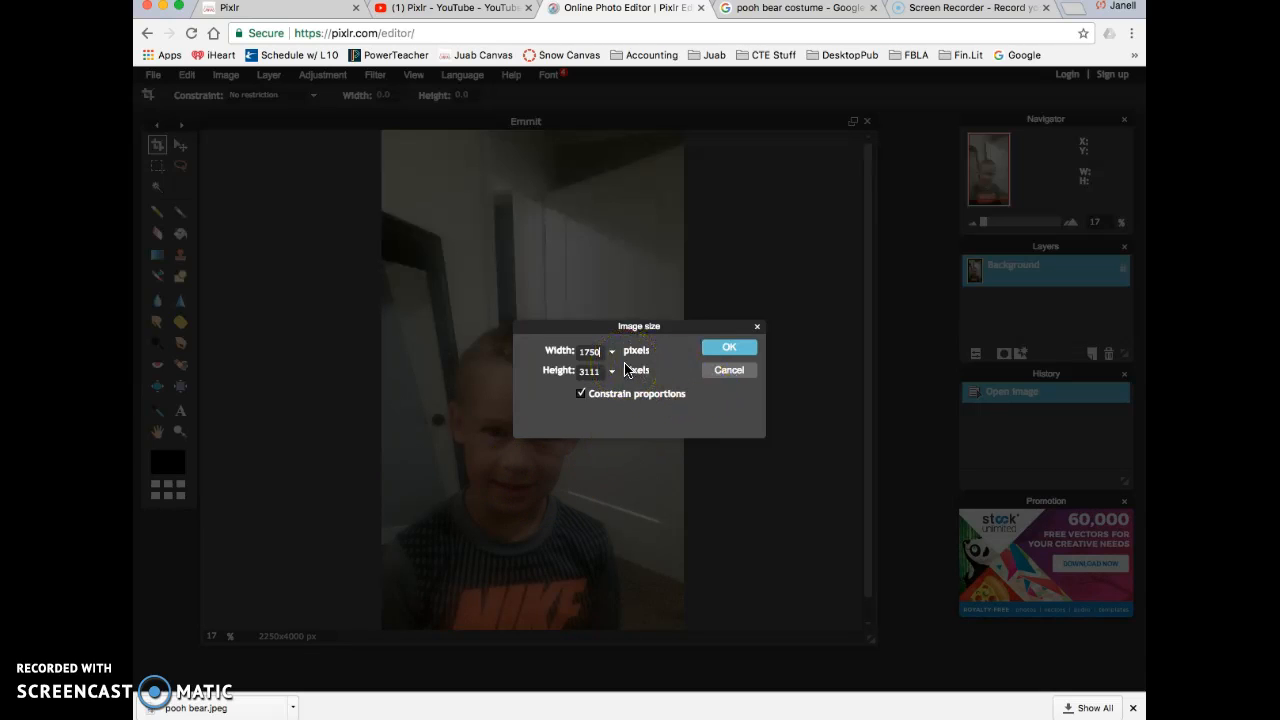
left_click(723, 350)
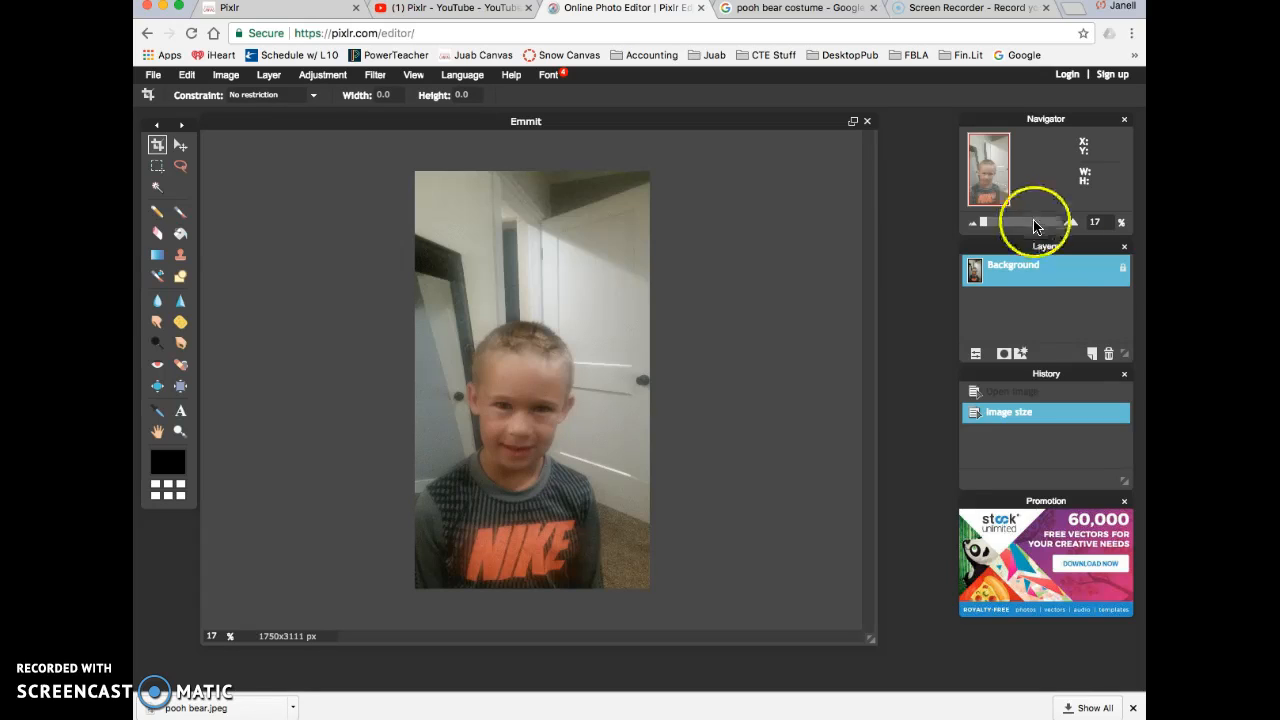
Step: Unlock the photo's Background layer
double_click(1123, 270)
left_click(1108, 266)
left_click(997, 187)
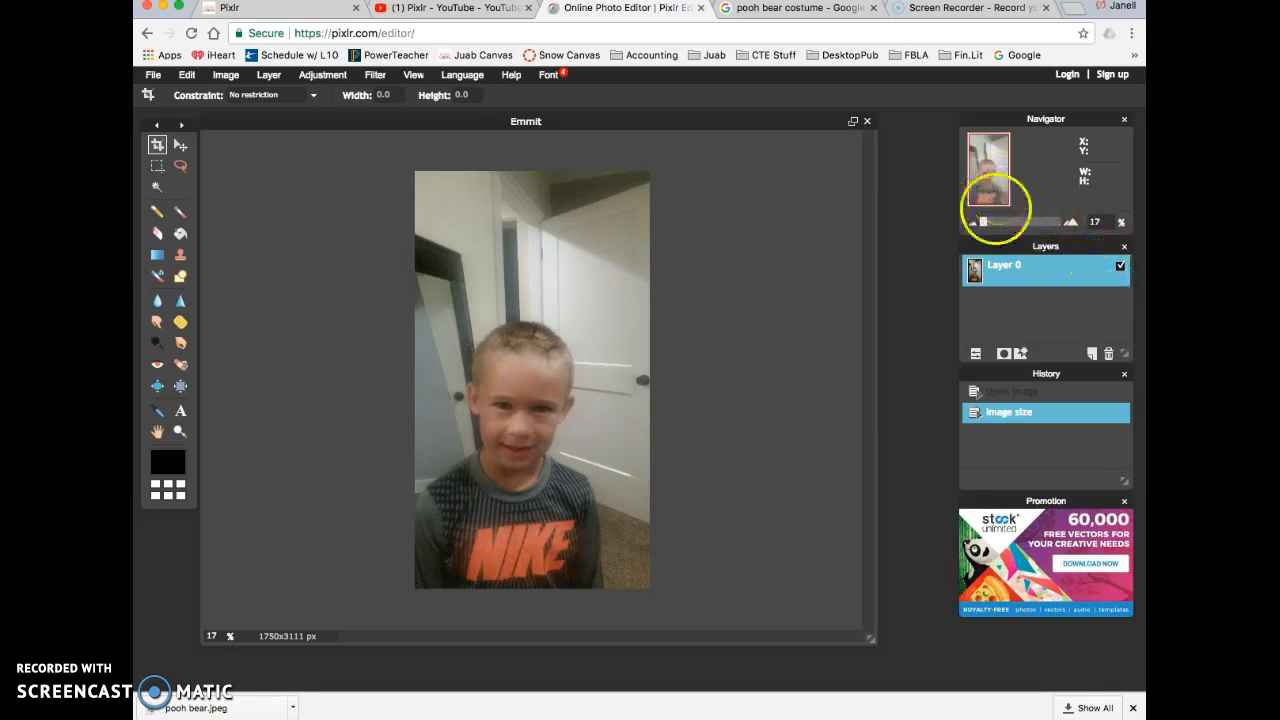
Step: Select the boy's face with the polygonal lasso at a feather of 10, tracing along the hairline, cheeks and chin
left_click_drag(984, 223, 993, 226)
left_click_drag(988, 167, 993, 175)
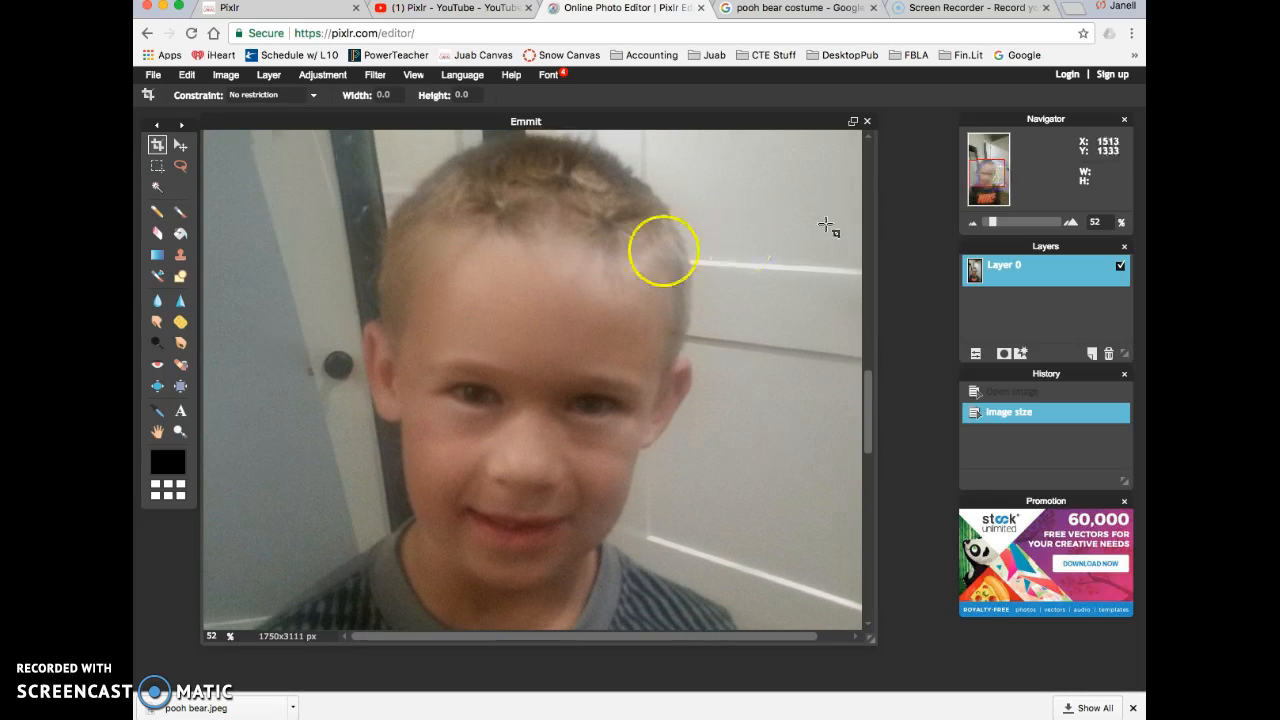
left_click(180, 168)
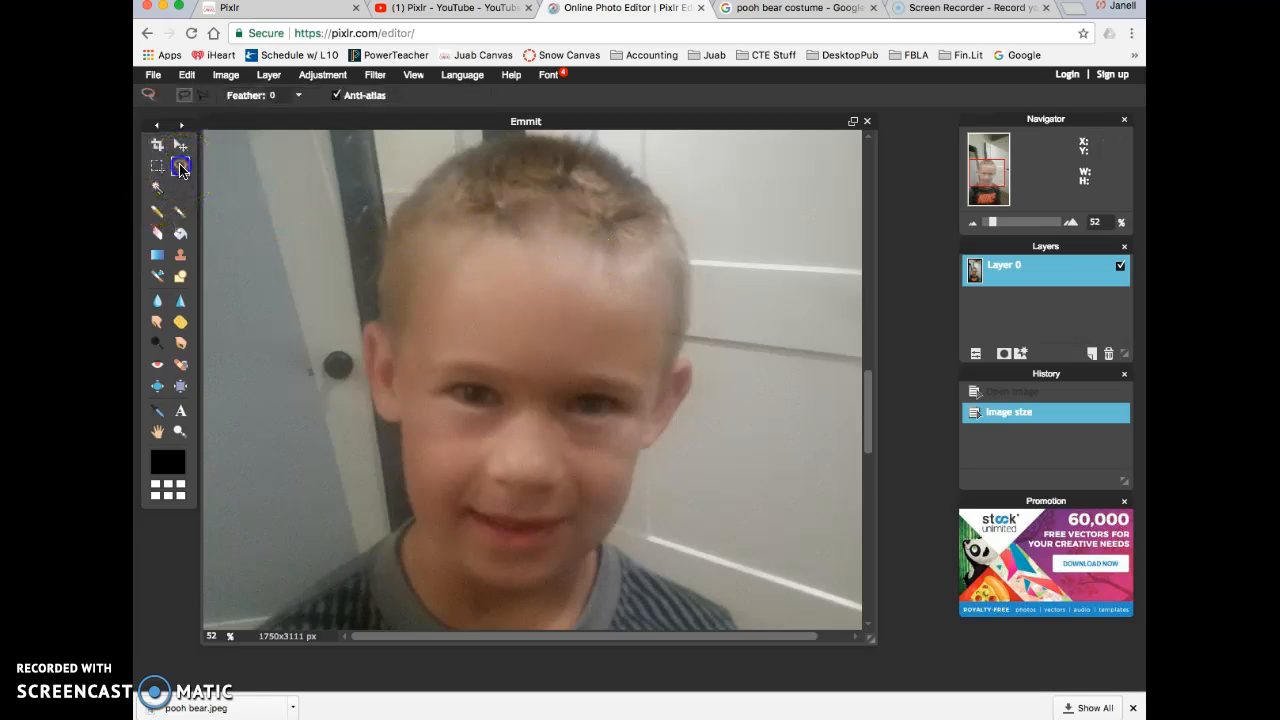
left_click(205, 97)
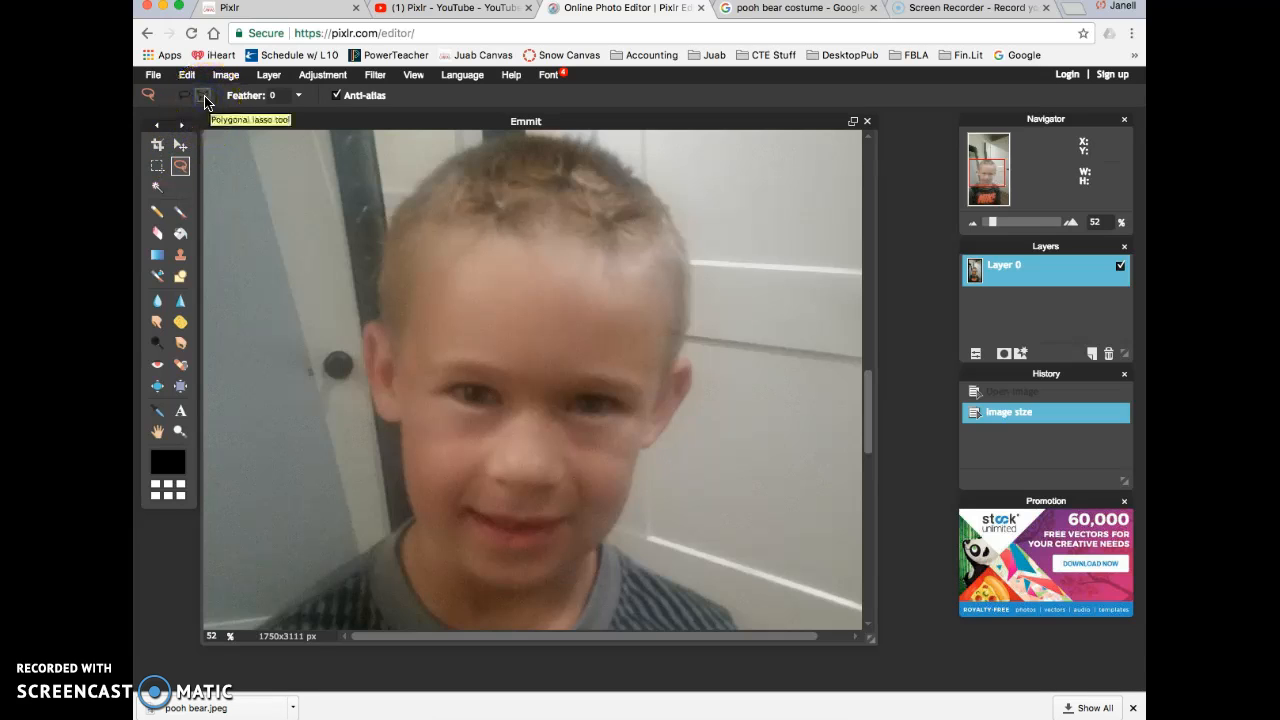
left_click(275, 95)
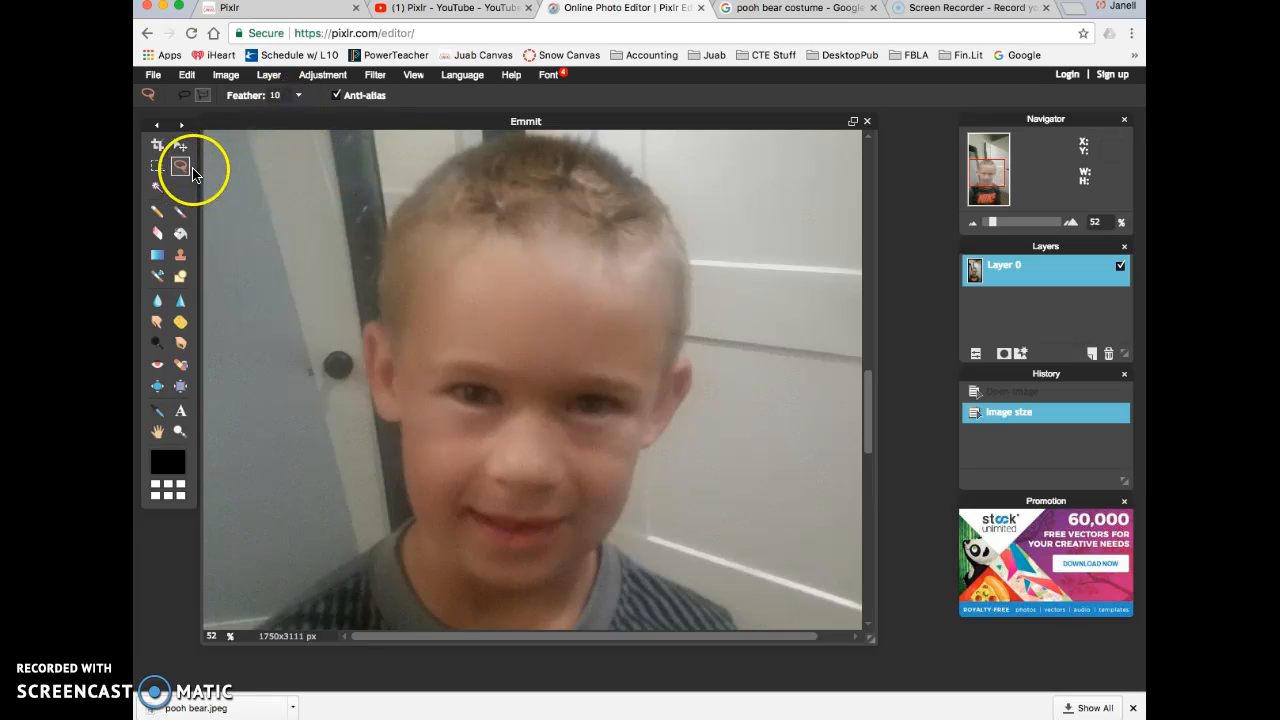
left_click_drag(445, 217, 477, 234)
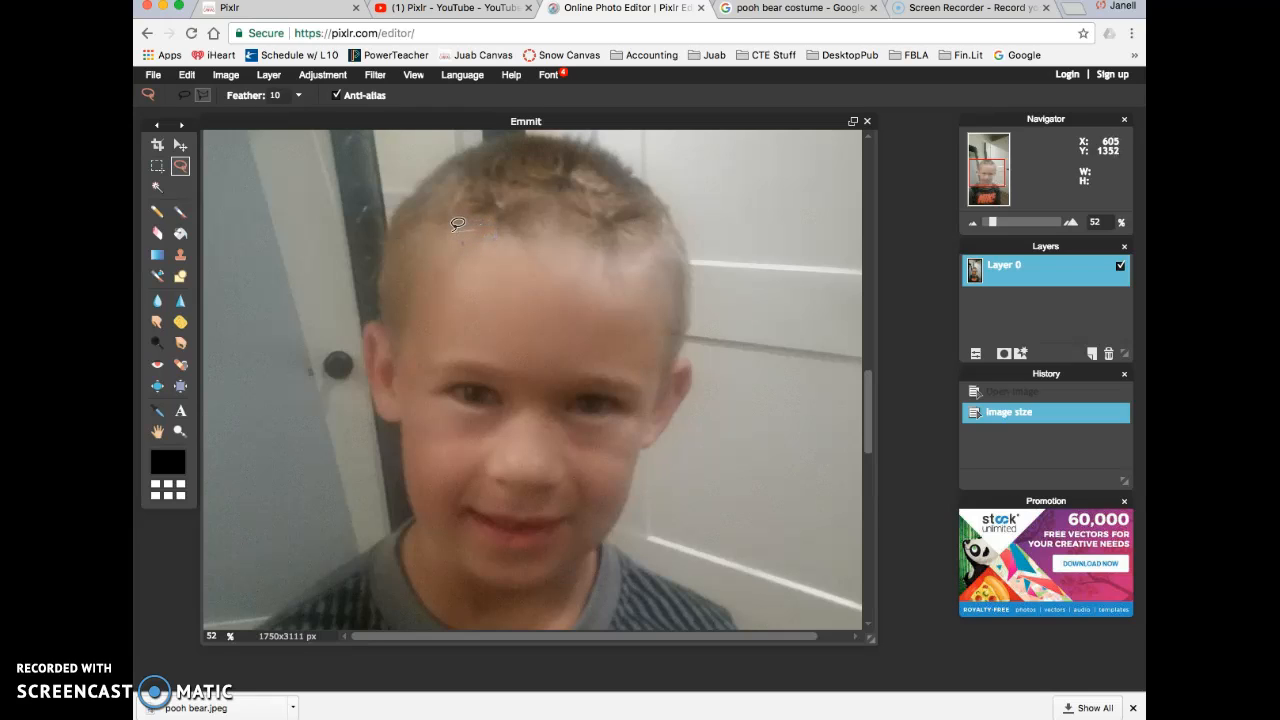
mouse_move(452, 226)
left_mouse_down()
mouse_move(411, 277)
mouse_move(396, 366)
mouse_move(409, 456)
left_mouse_up()
left_click(407, 482)
mouse_move(427, 516)
left_mouse_down()
mouse_move(513, 586)
mouse_move(560, 580)
mouse_move(642, 521)
mouse_move(624, 513)
mouse_move(609, 529)
mouse_move(645, 463)
mouse_move(669, 307)
left_mouse_up()
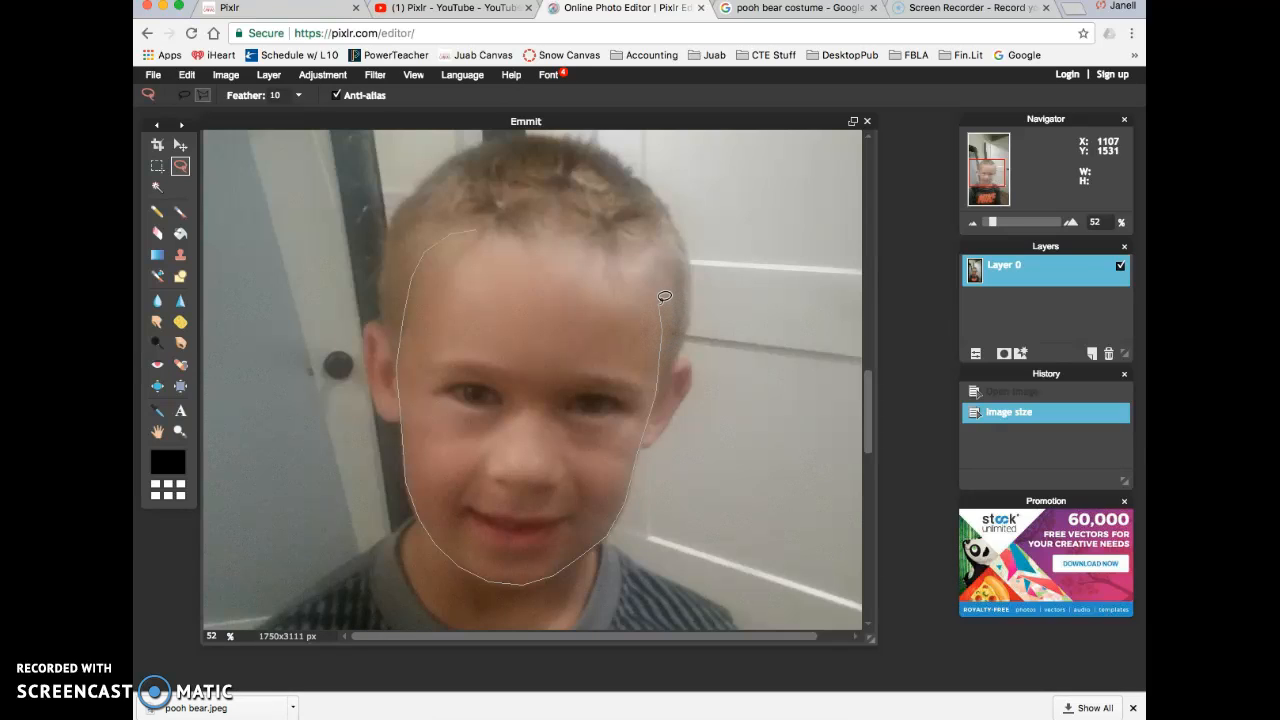
left_click(637, 266)
left_click(572, 237)
left_click(533, 225)
left_click(477, 229)
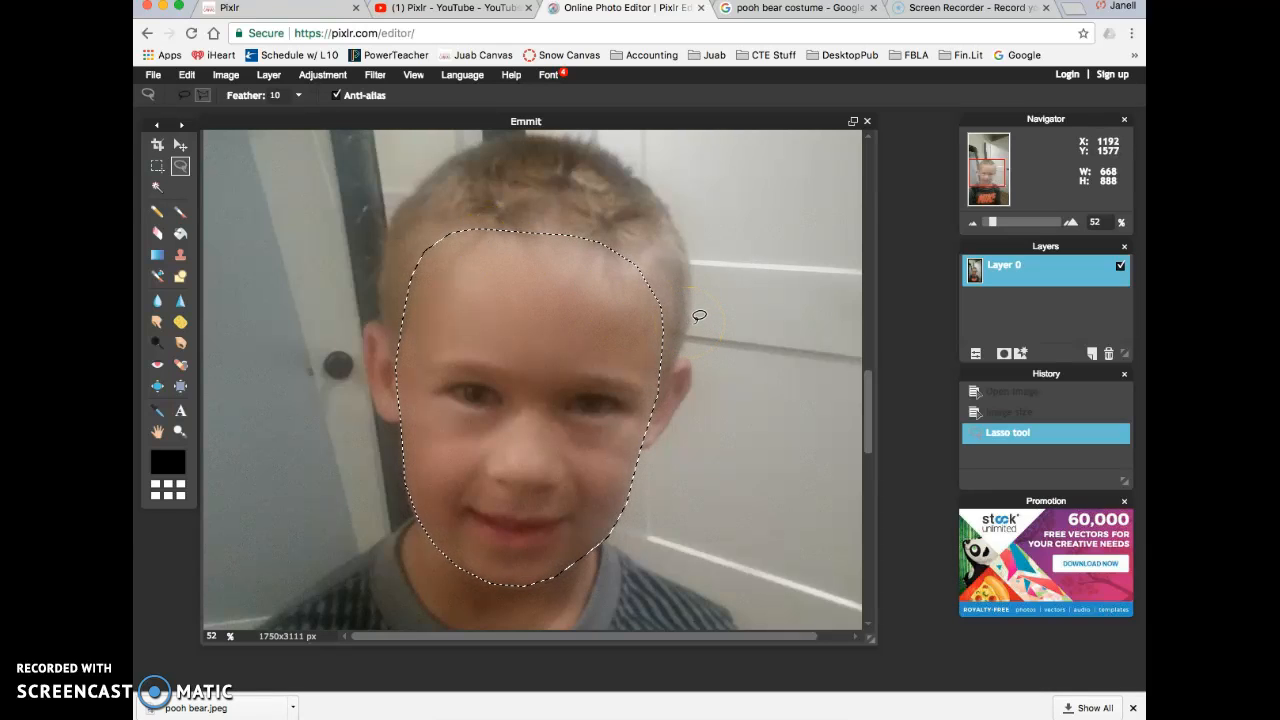
Step: Deselect the outlined face and restore the selection again
left_click(183, 76)
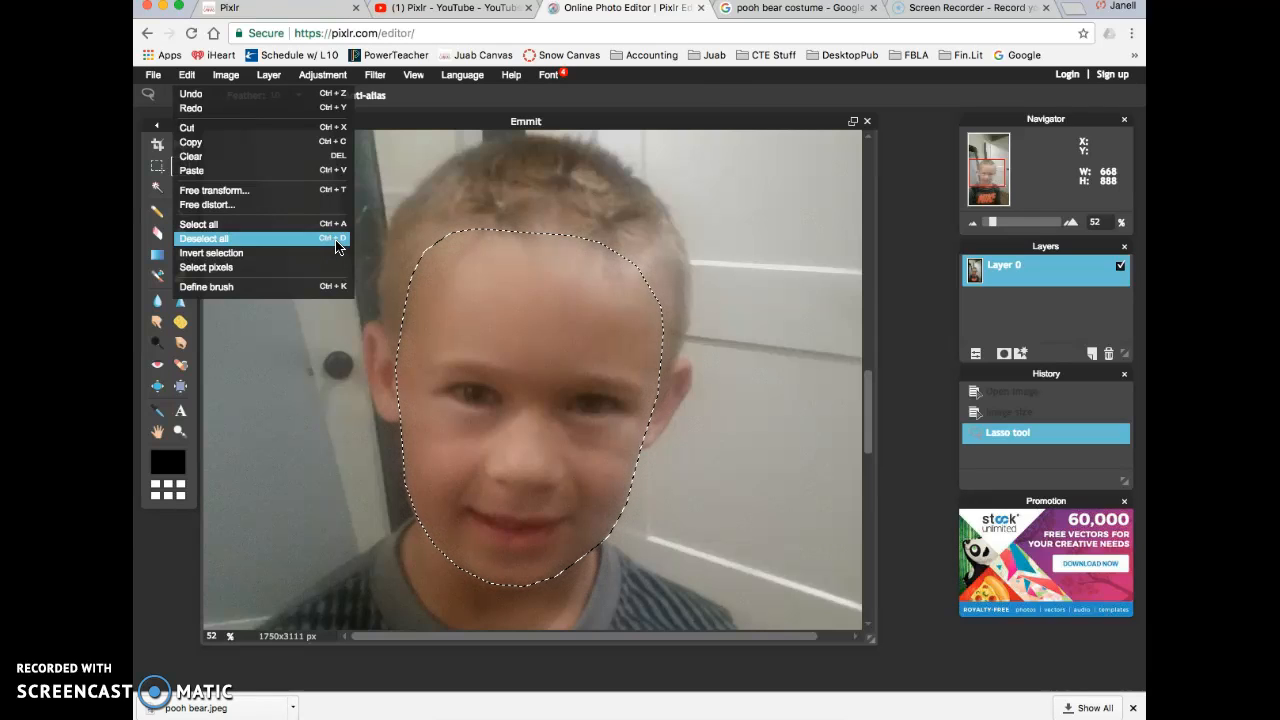
key("ctrl+d")
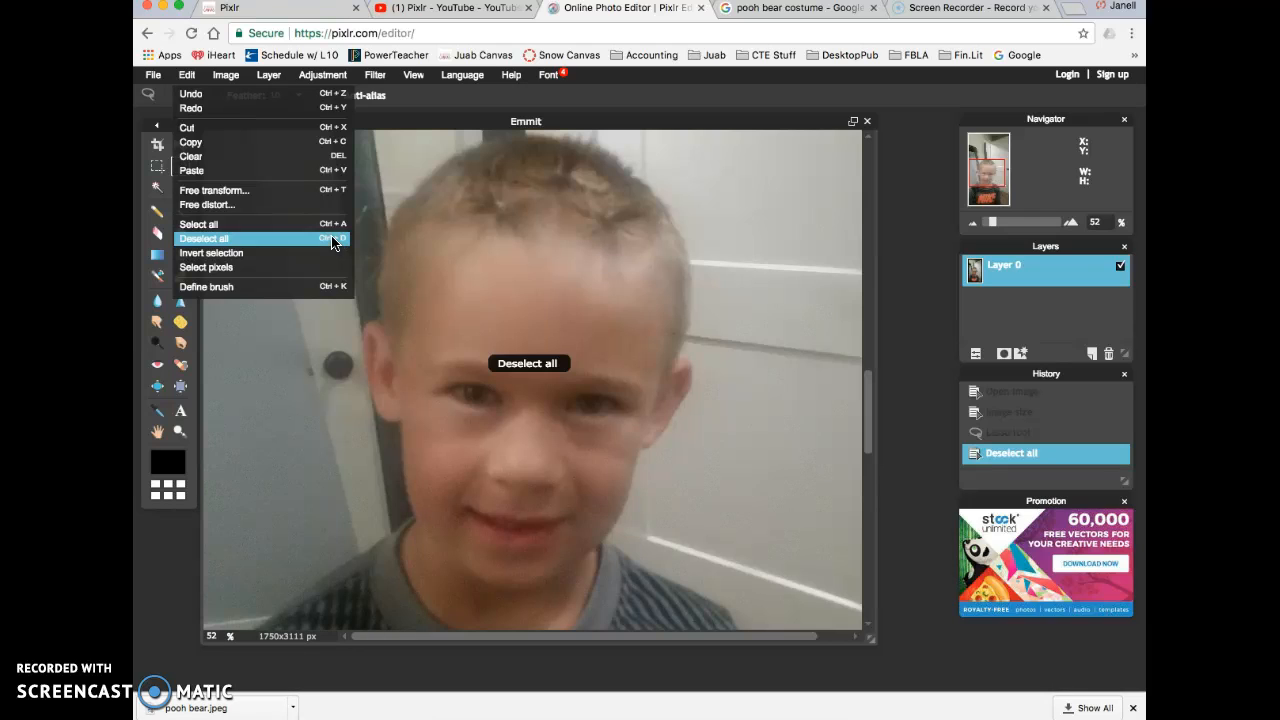
left_click(229, 95)
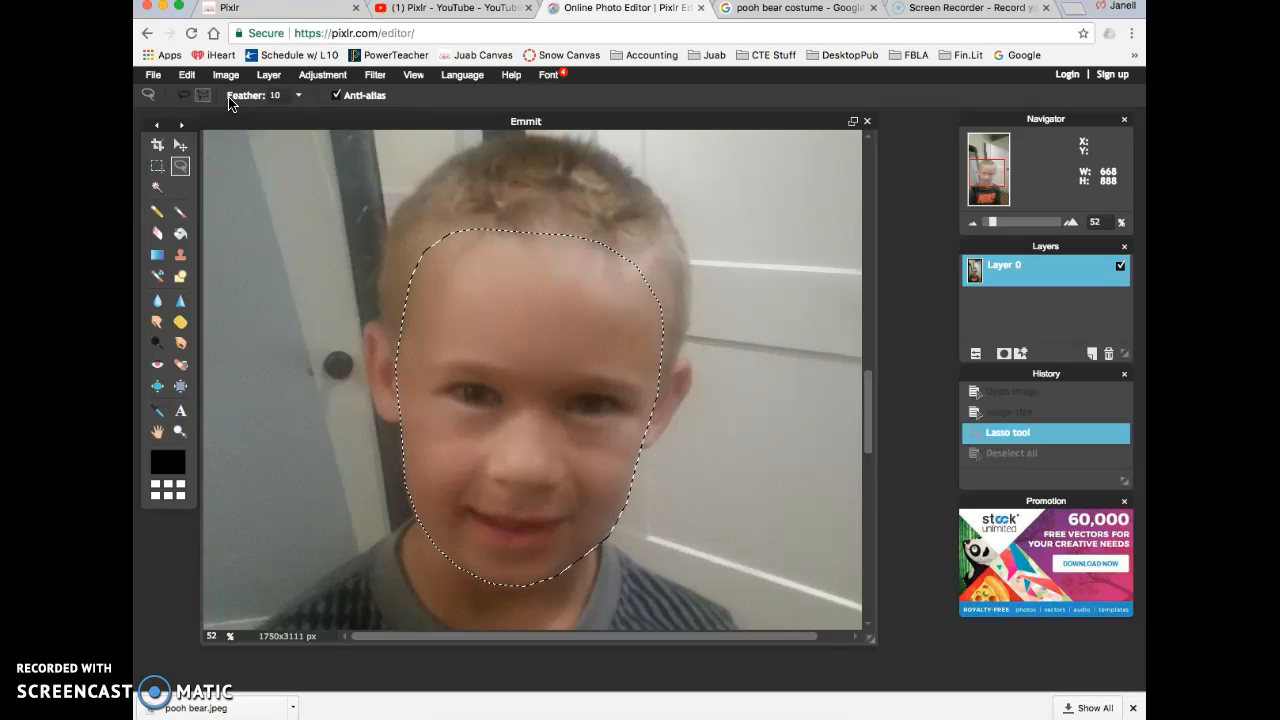
Step: Copy the selected face and open pooh bear.jpeg from the Desktop
left_click(187, 76)
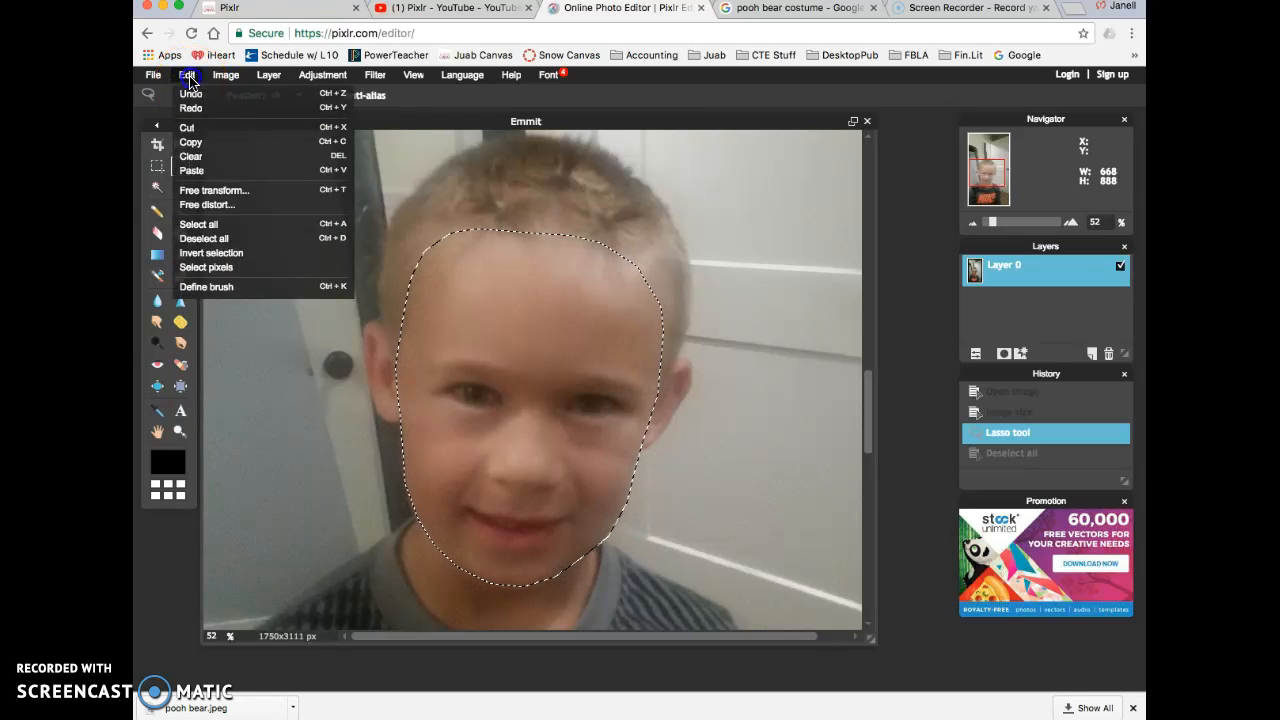
left_click(191, 143)
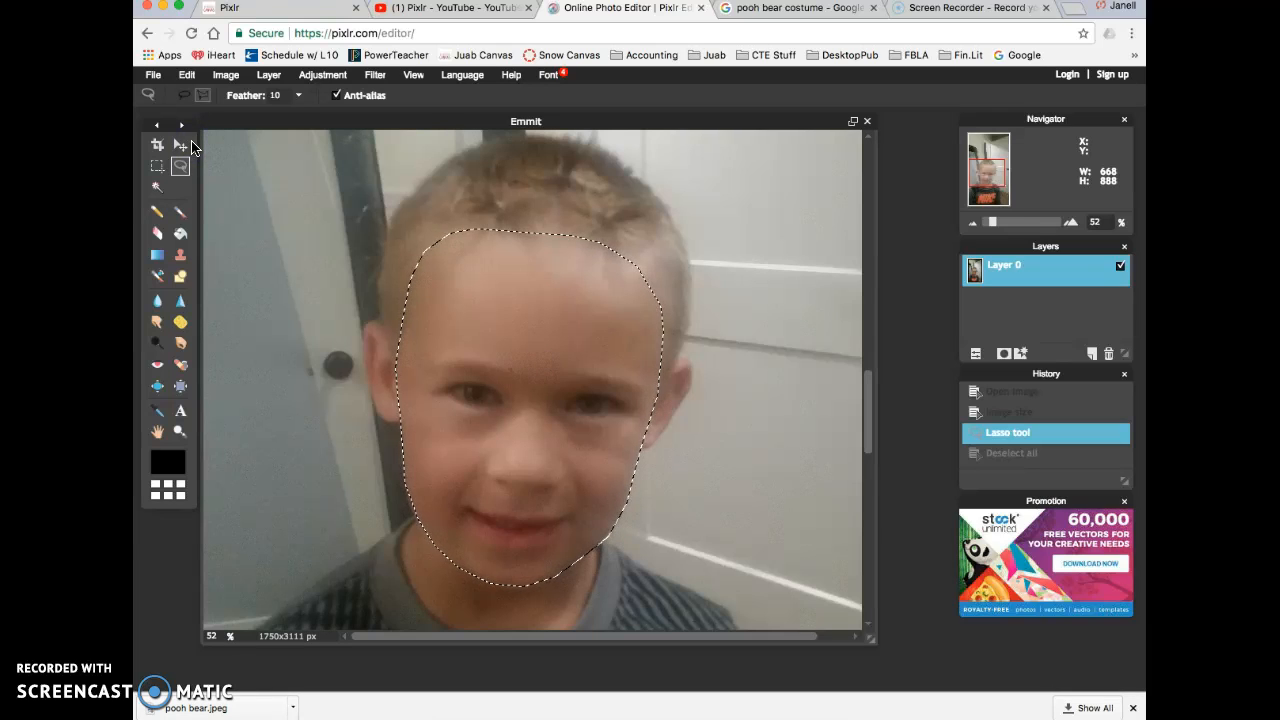
left_click(154, 78)
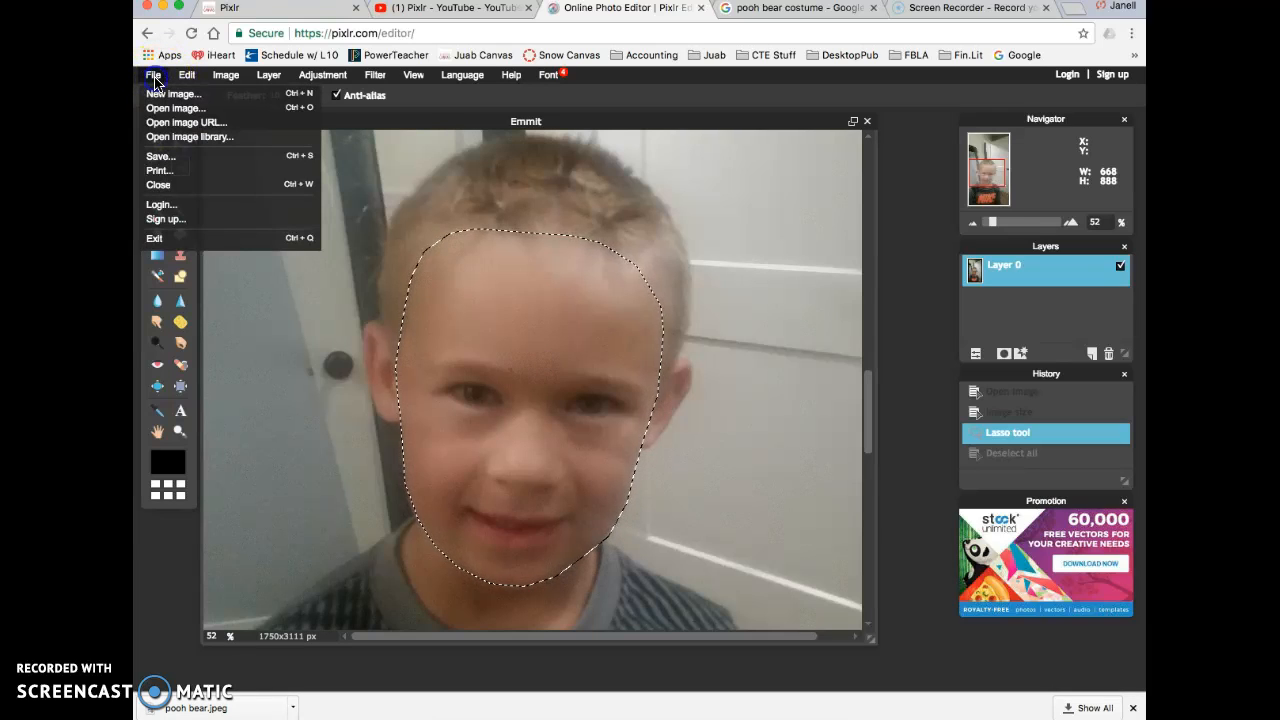
left_click(175, 107)
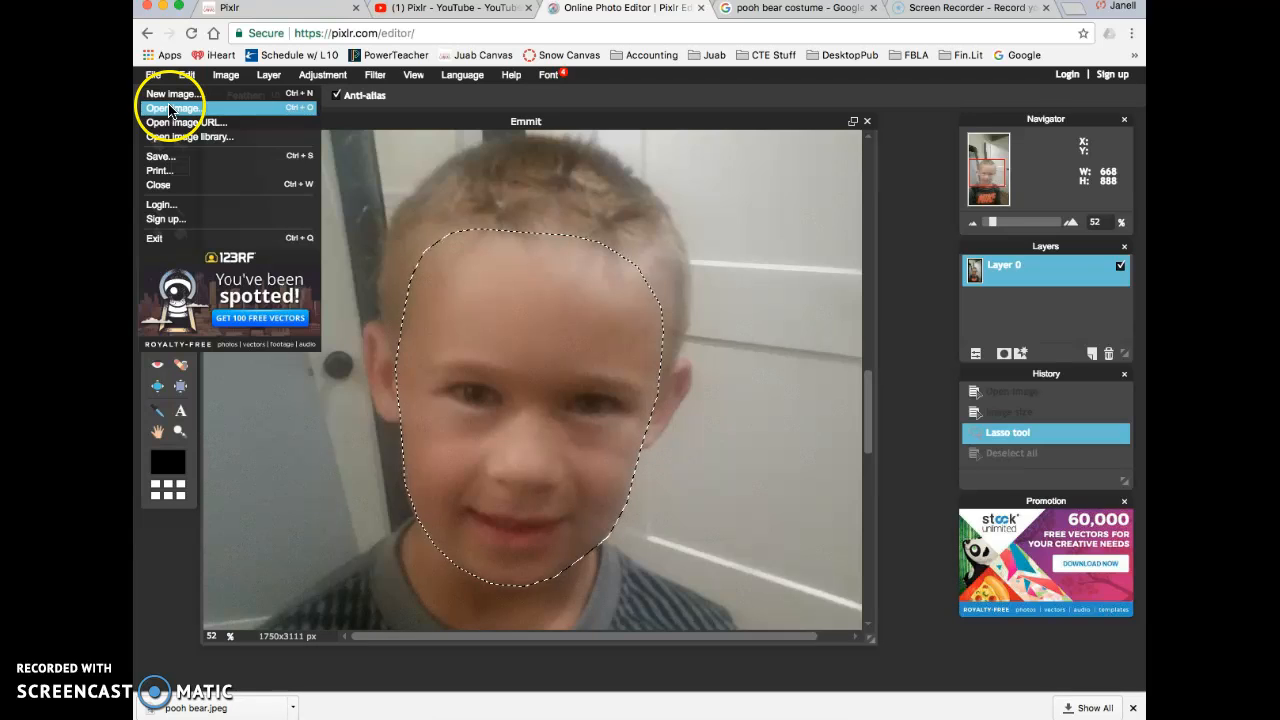
left_click(482, 206)
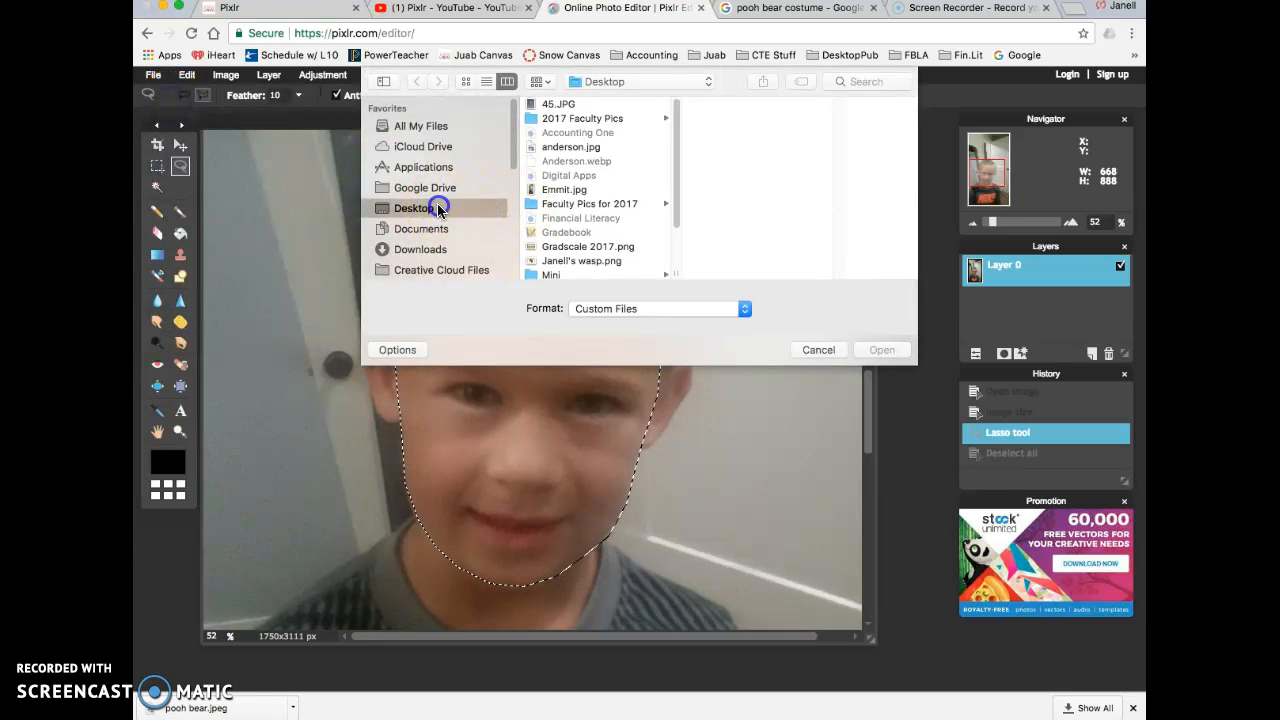
left_click_drag(677, 206, 677, 260)
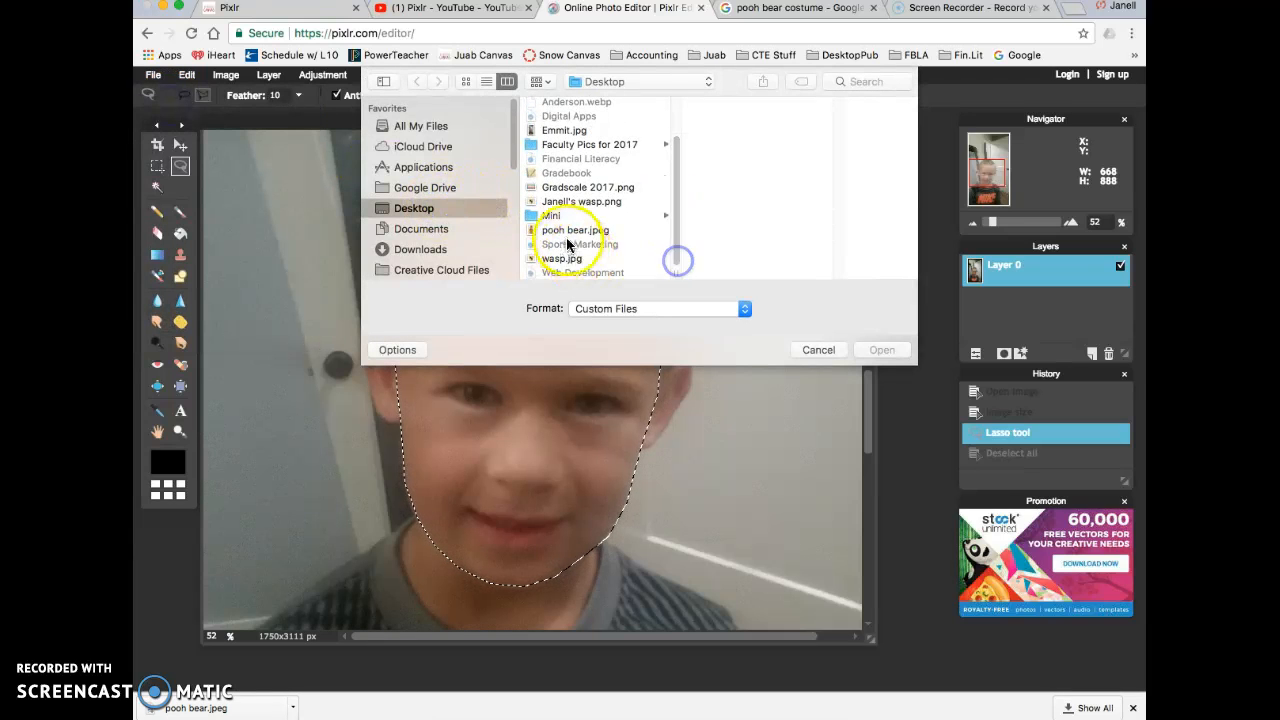
double_click(563, 229)
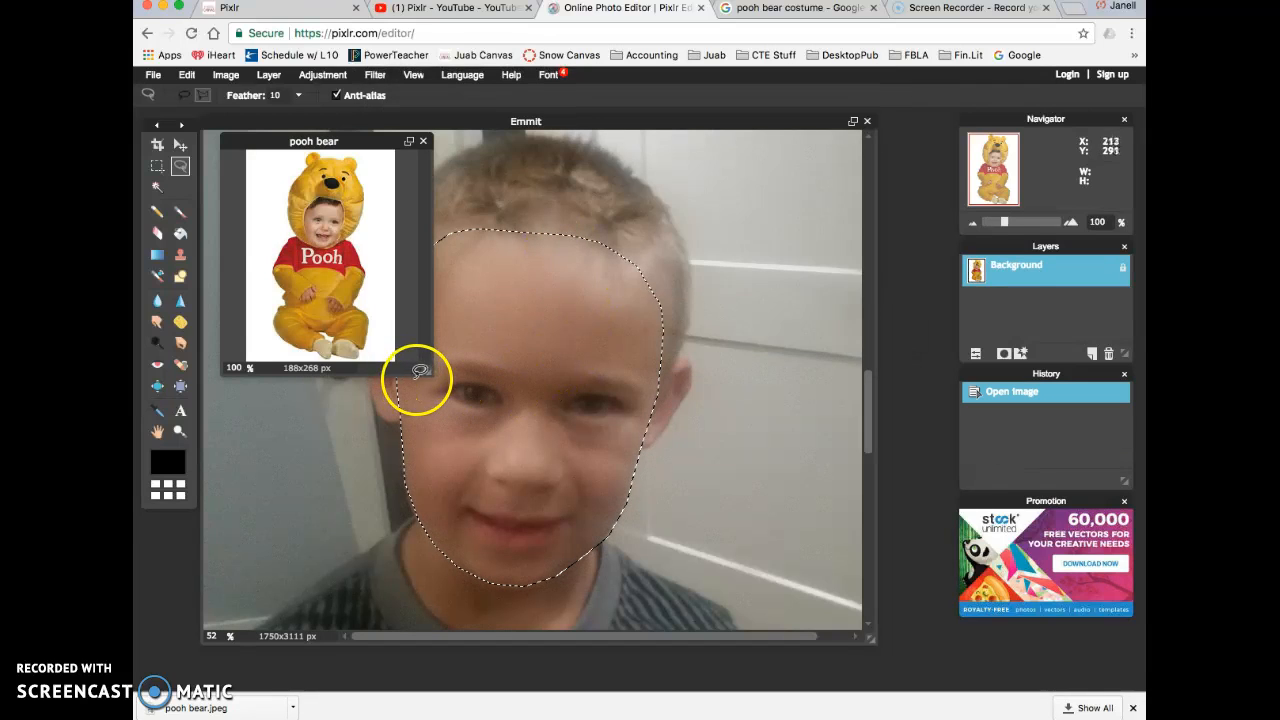
Step: Enlarge the costume picture's window, then shrink the boy's photo window and place it beside the costume picture
left_click_drag(430, 374, 706, 566)
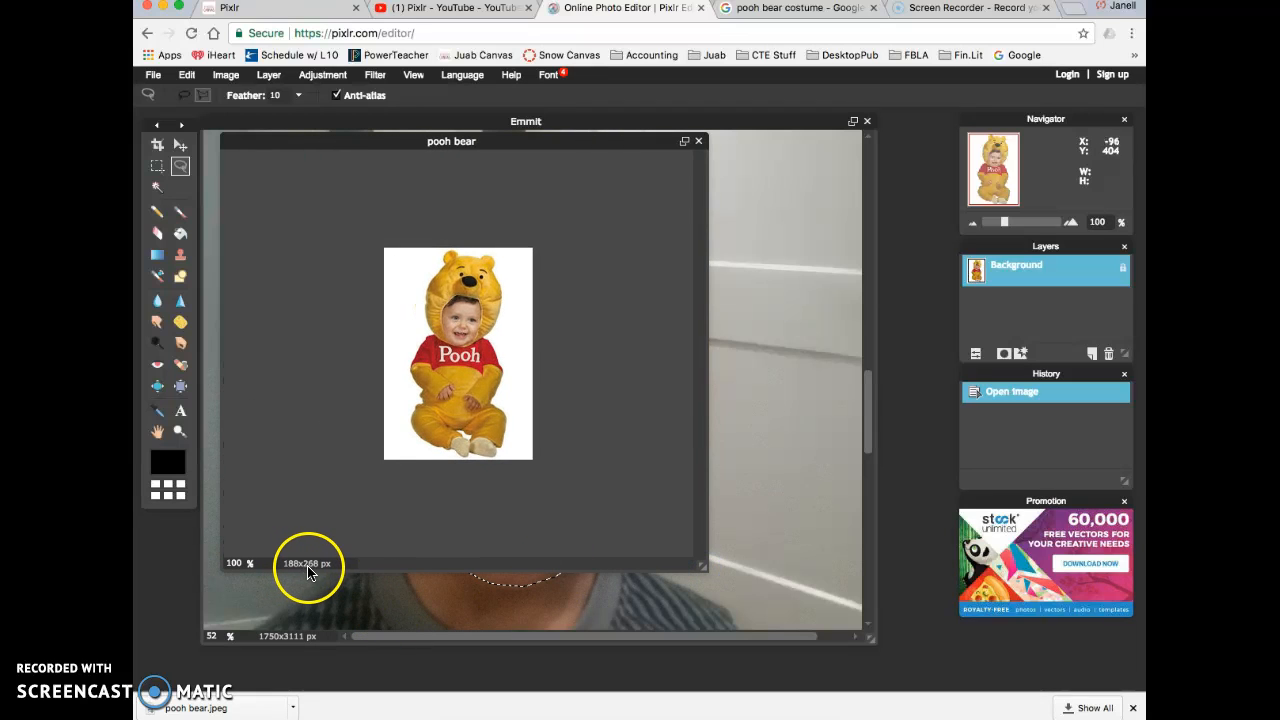
left_click(507, 590)
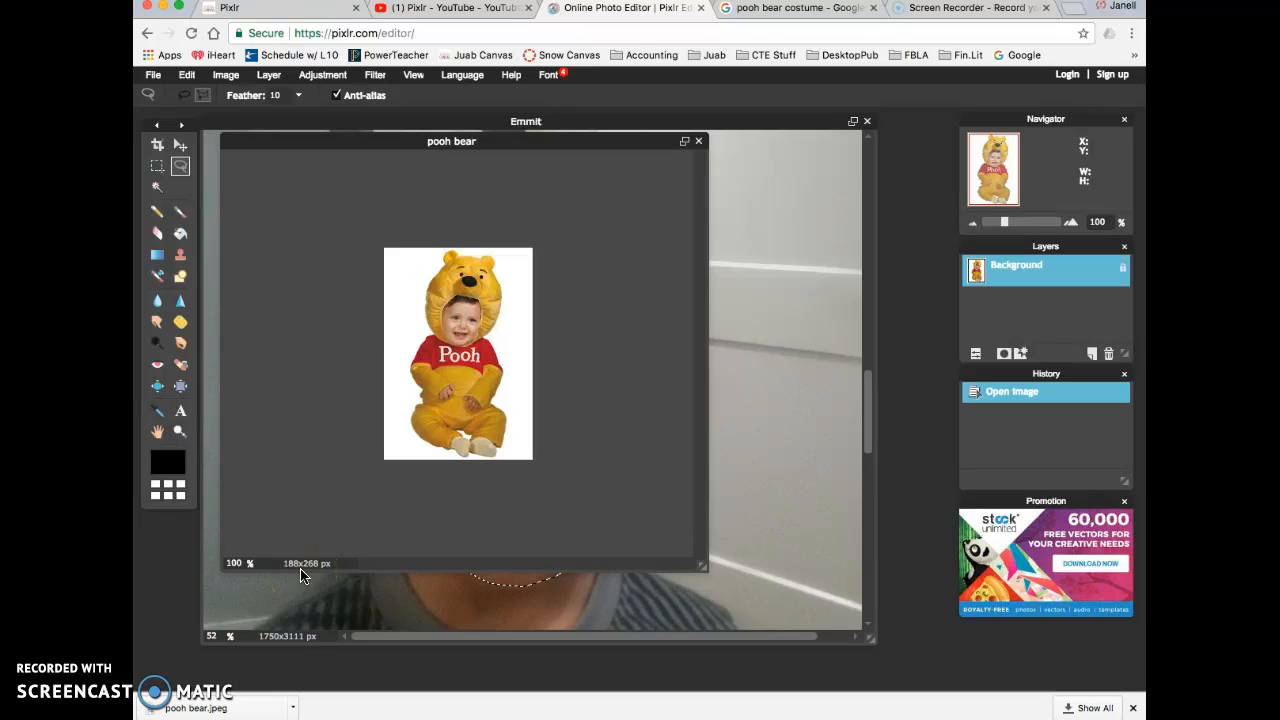
left_click(765, 556)
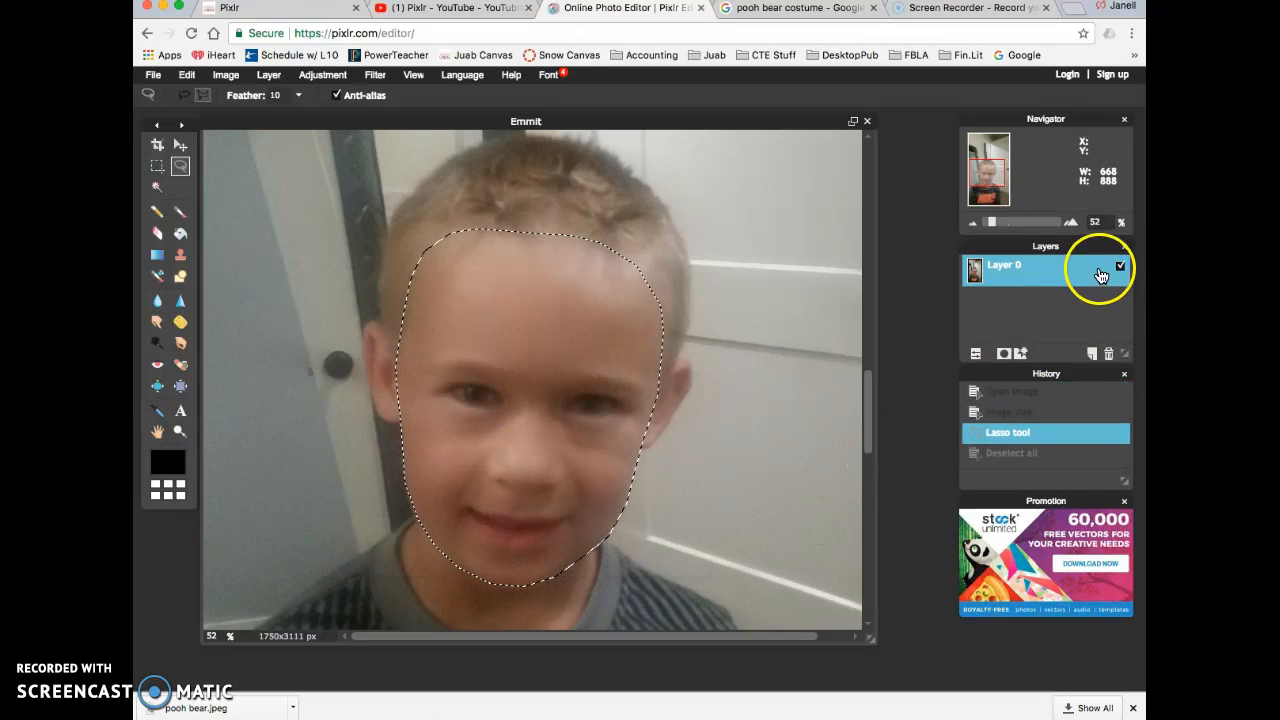
left_click_drag(871, 637, 591, 565)
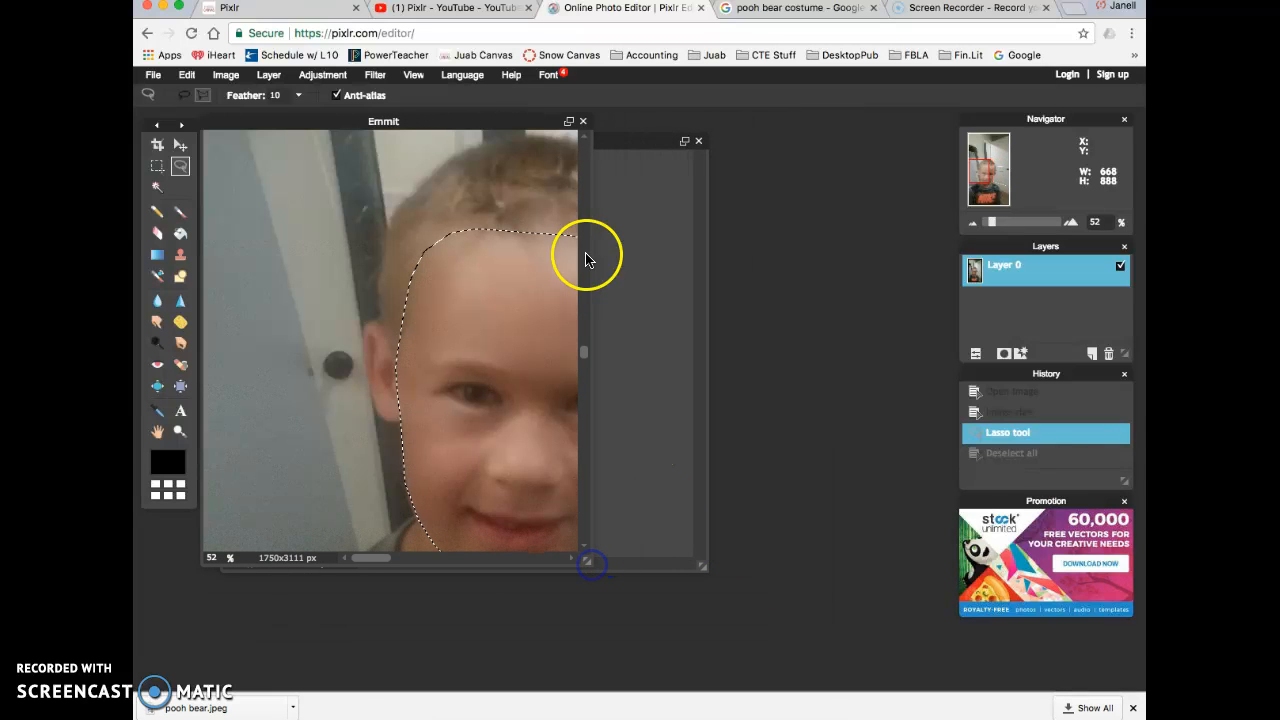
left_click_drag(500, 129, 849, 157)
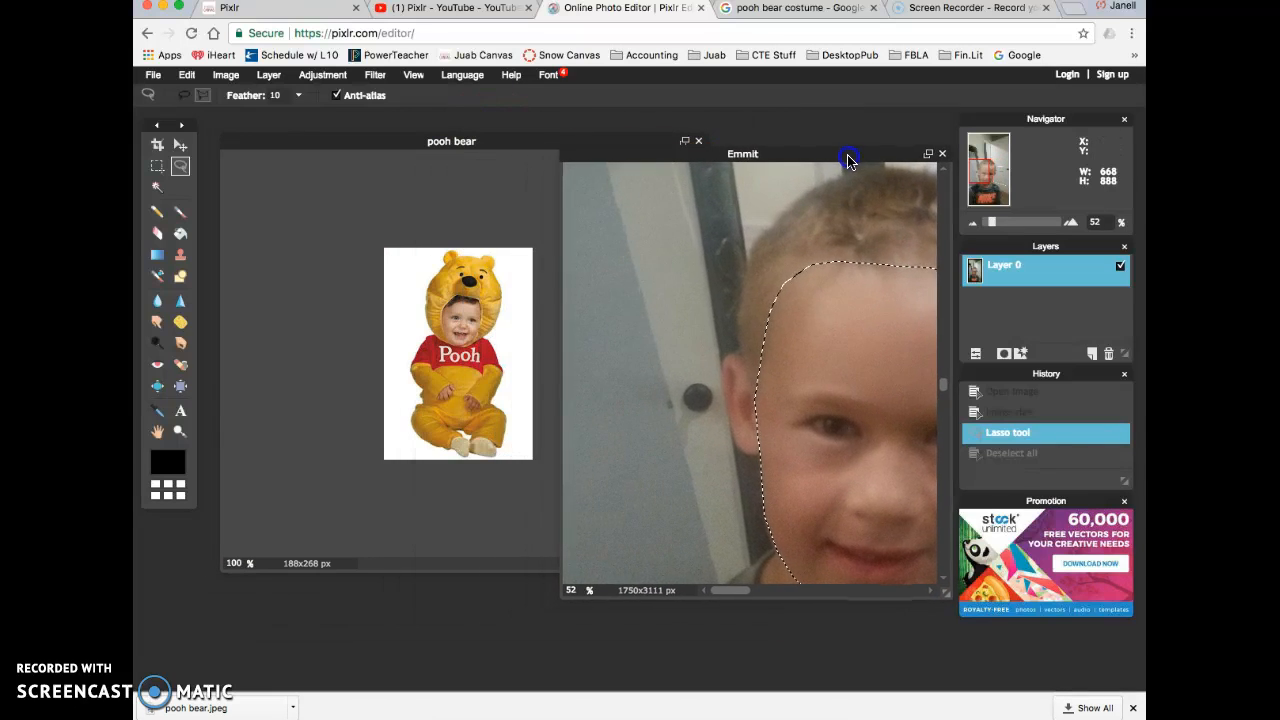
Step: Resize the Pooh bear picture to a width of 1750 pixels with its proportions constrained
left_click(523, 149)
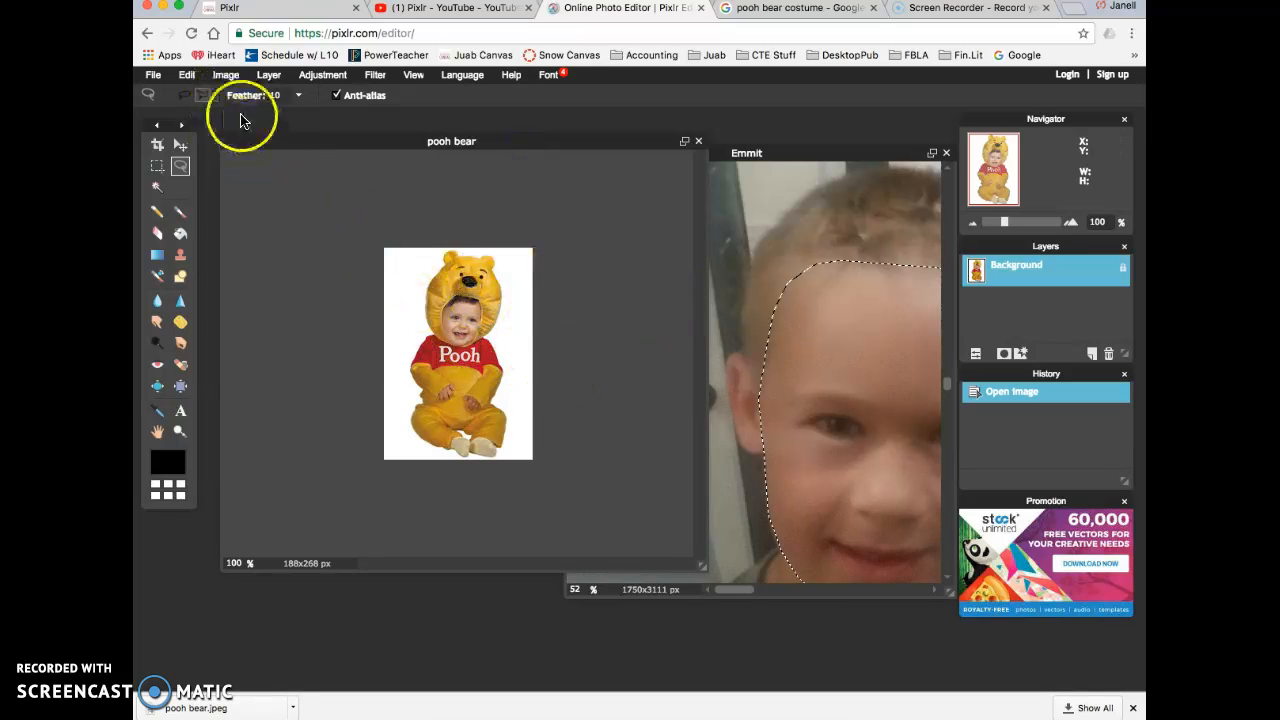
left_click(226, 75)
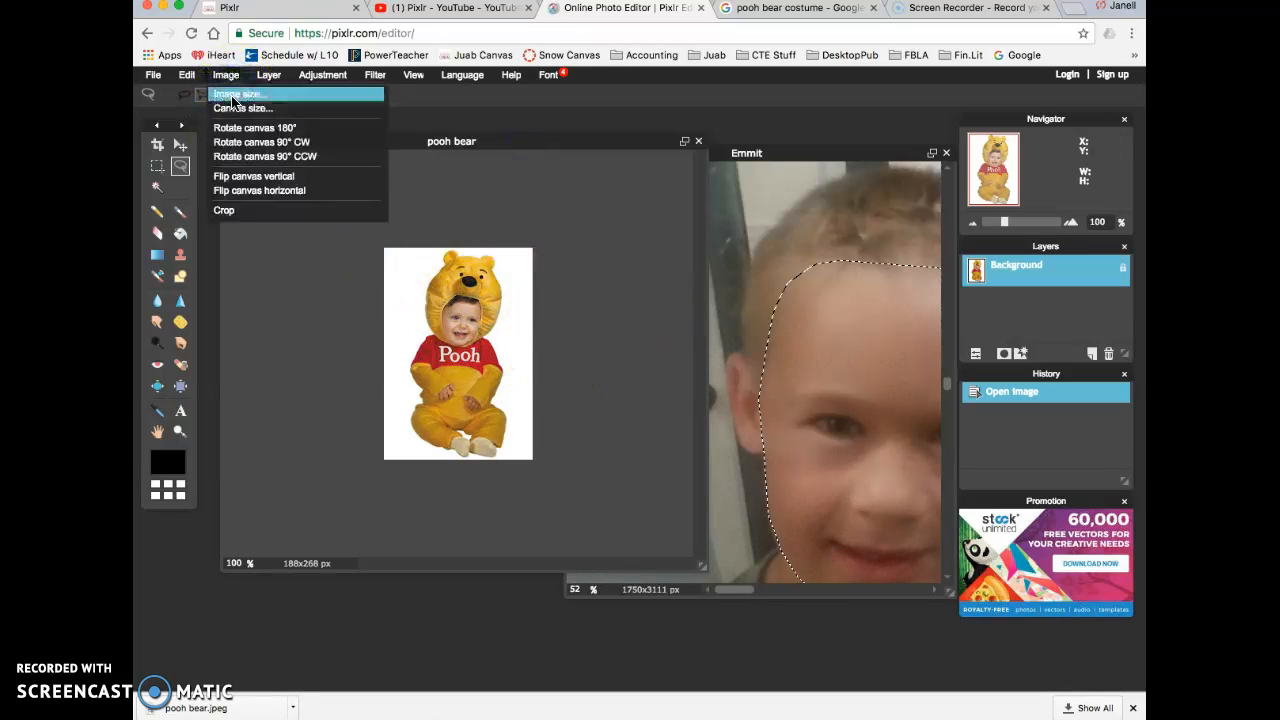
left_click(233, 95)
double_click(580, 284)
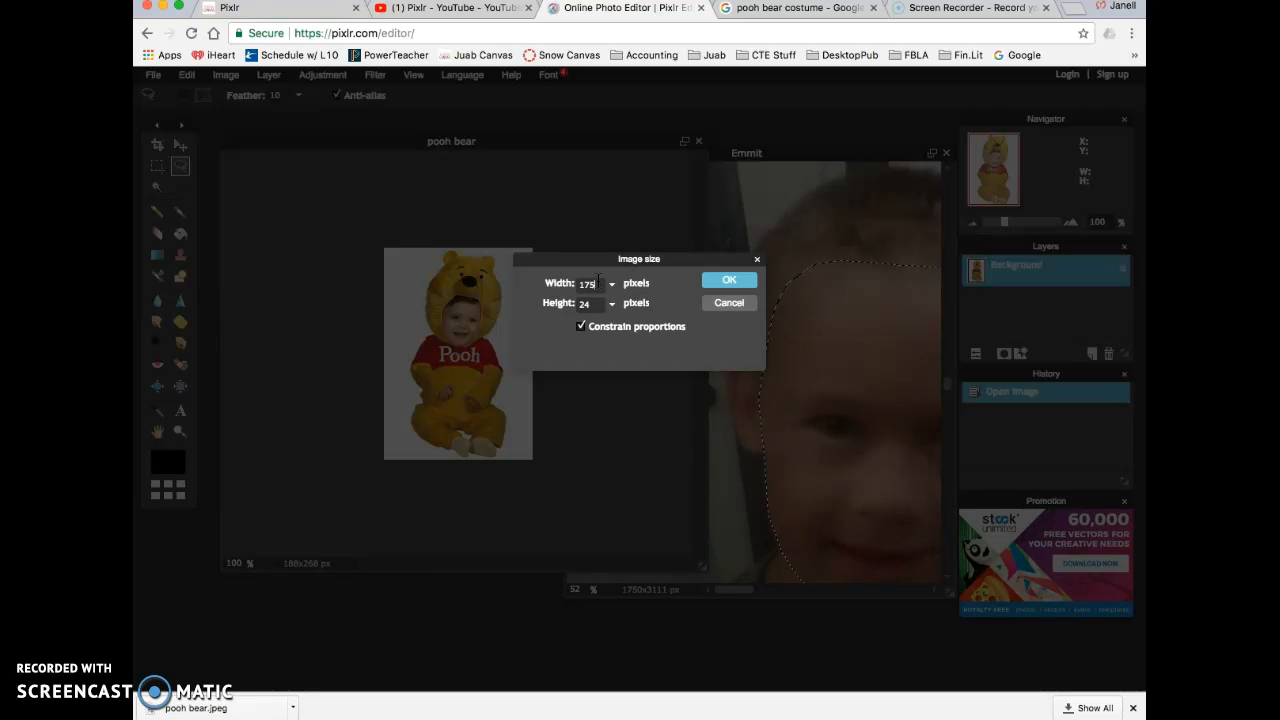
left_click(729, 280)
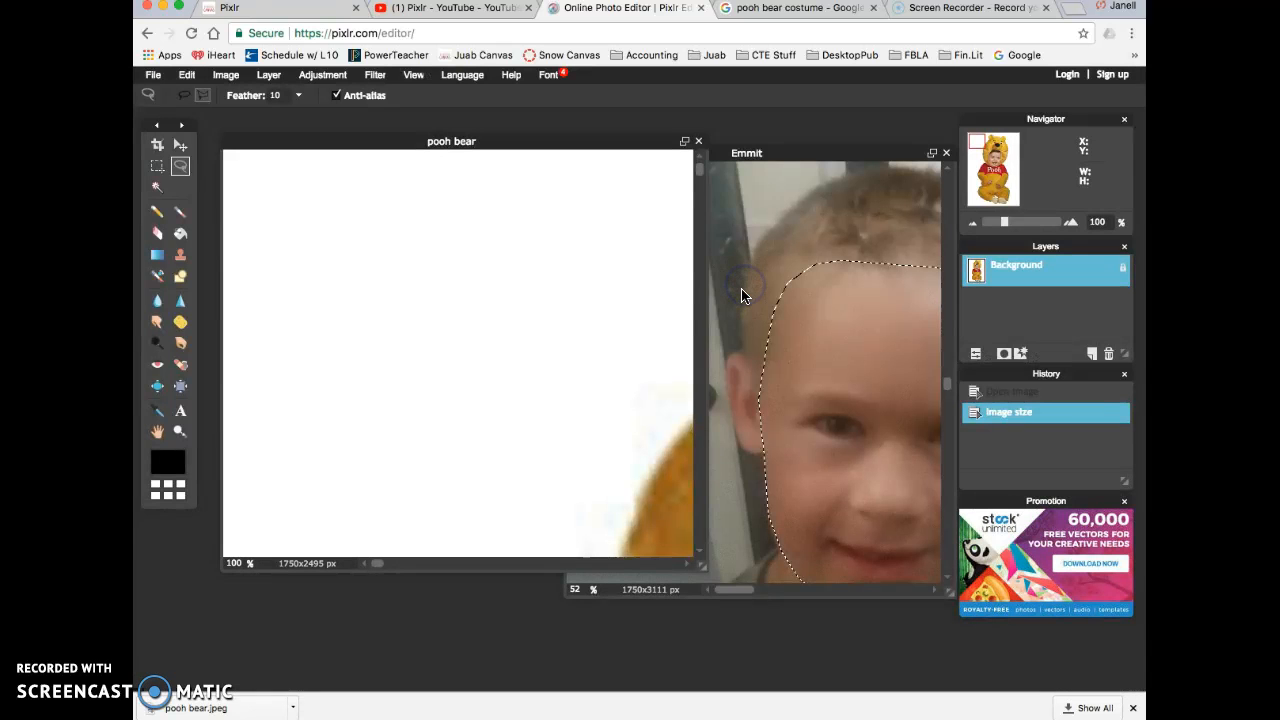
Step: Unlock the costume picture's Background layer and rename it Pooh Bear
left_click_drag(1004, 222, 986, 228)
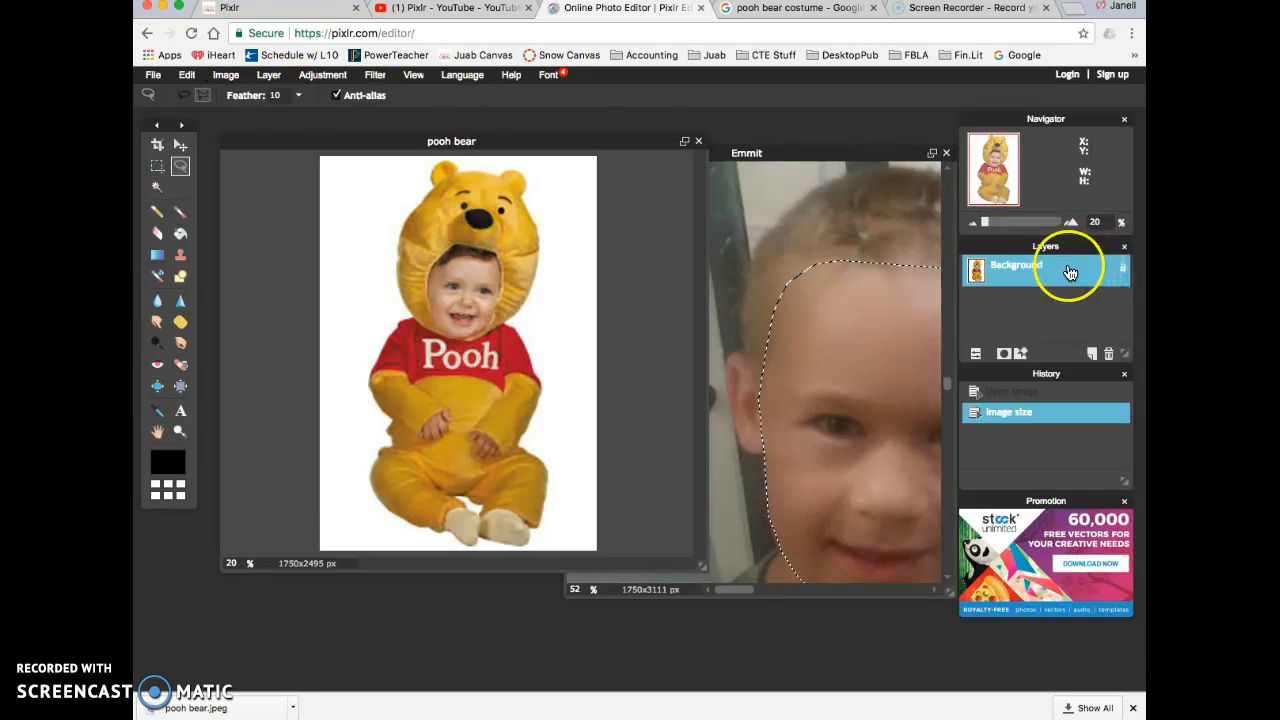
left_click(1010, 273)
double_click(1010, 273)
type("Pooh Bear")
left_click(1034, 268)
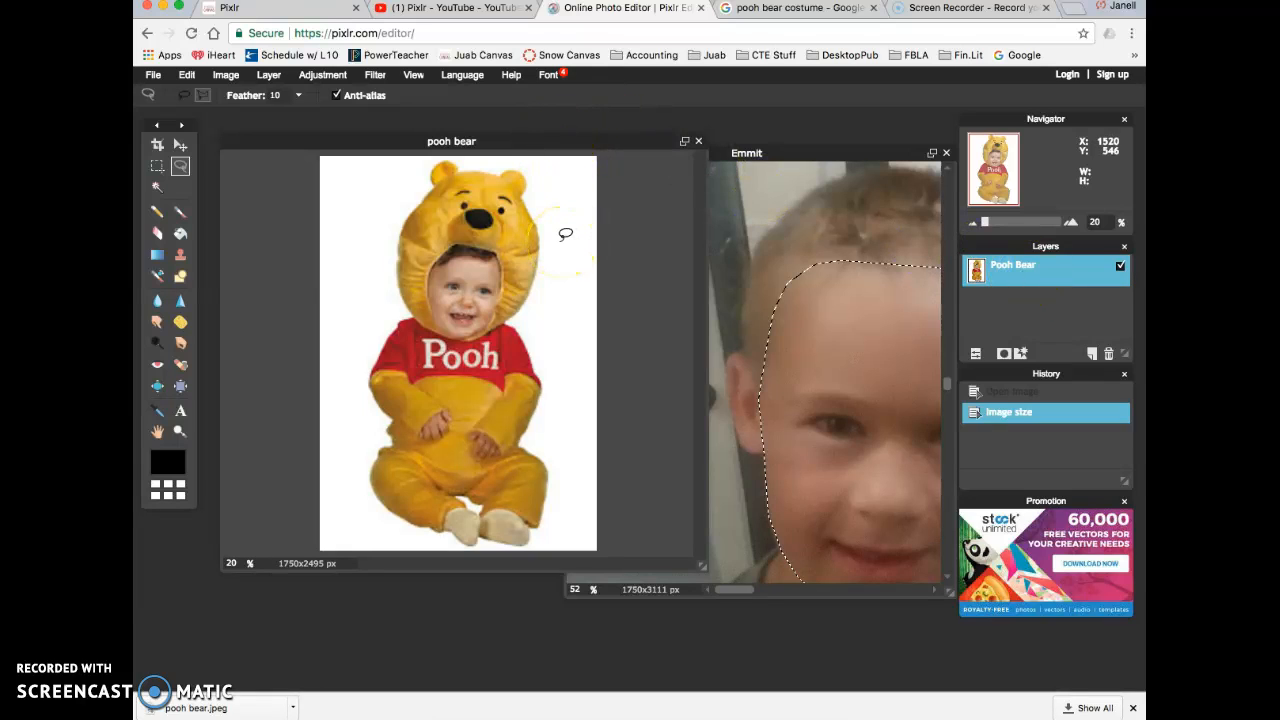
Step: Paste the copied face into the costume picture as a new layer and rename that layer with the boy's name
key("super+v")
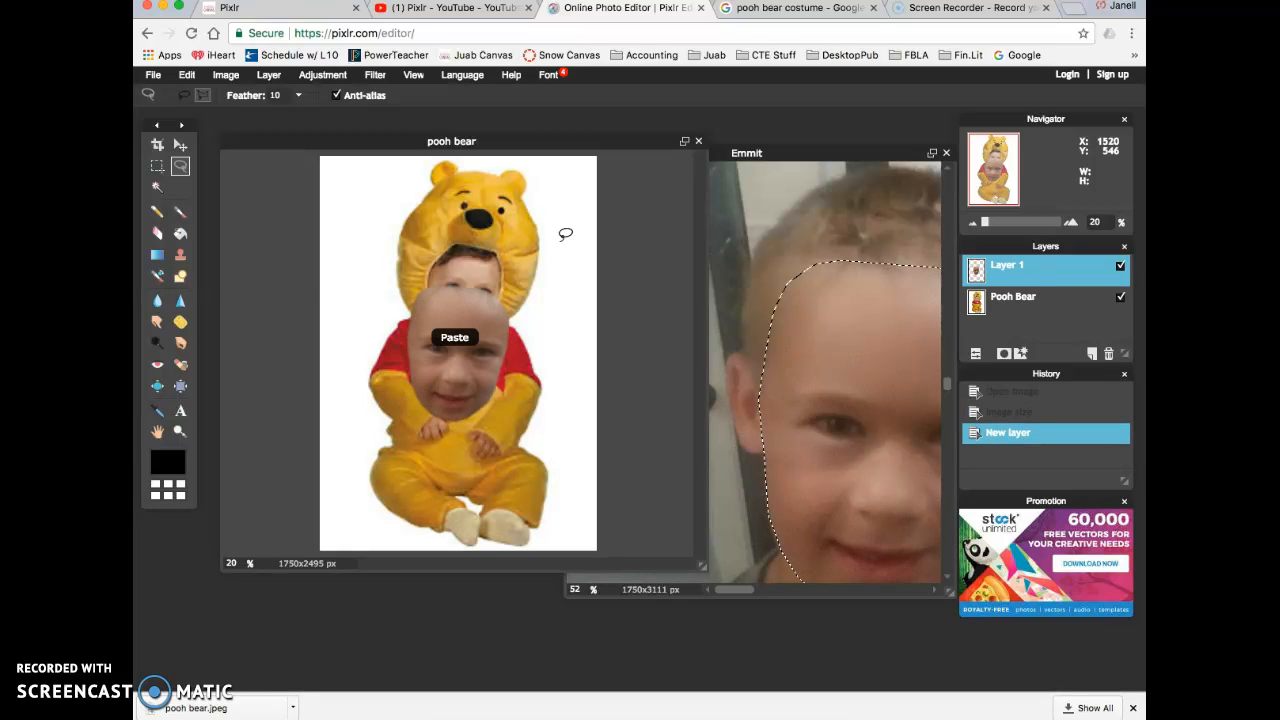
double_click(1009, 269)
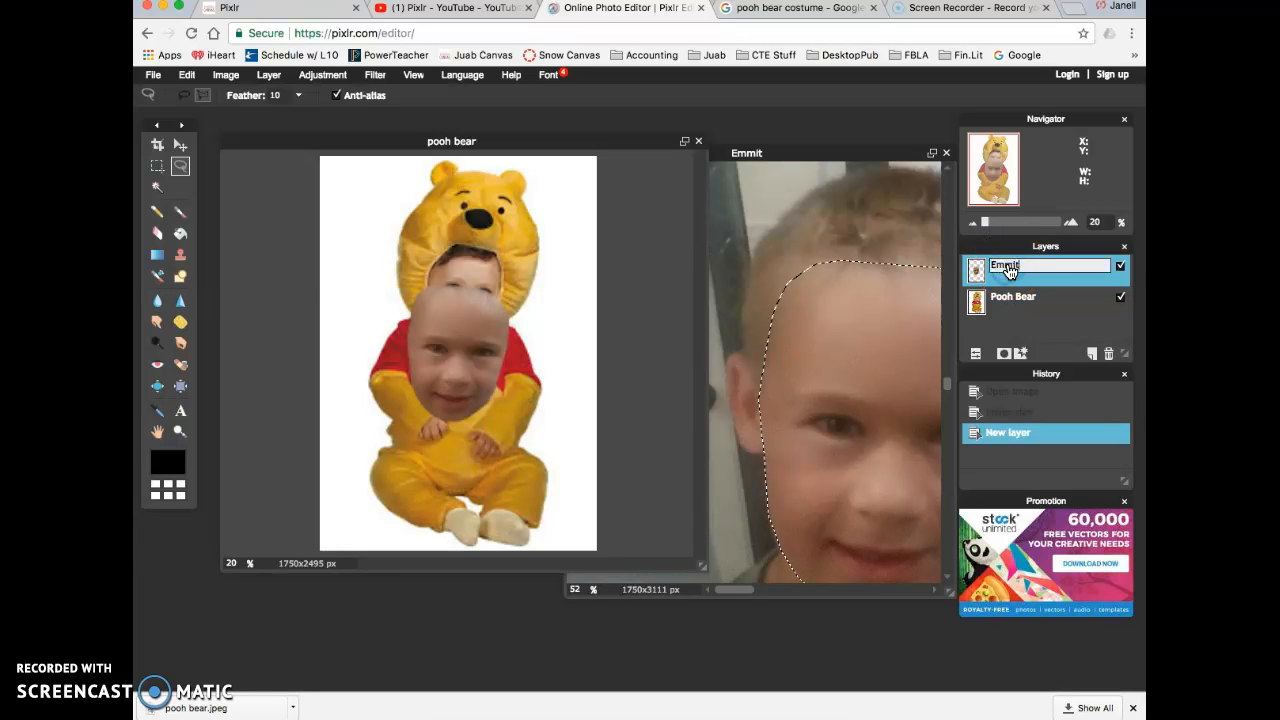
left_click(1006, 283)
left_click(1025, 268)
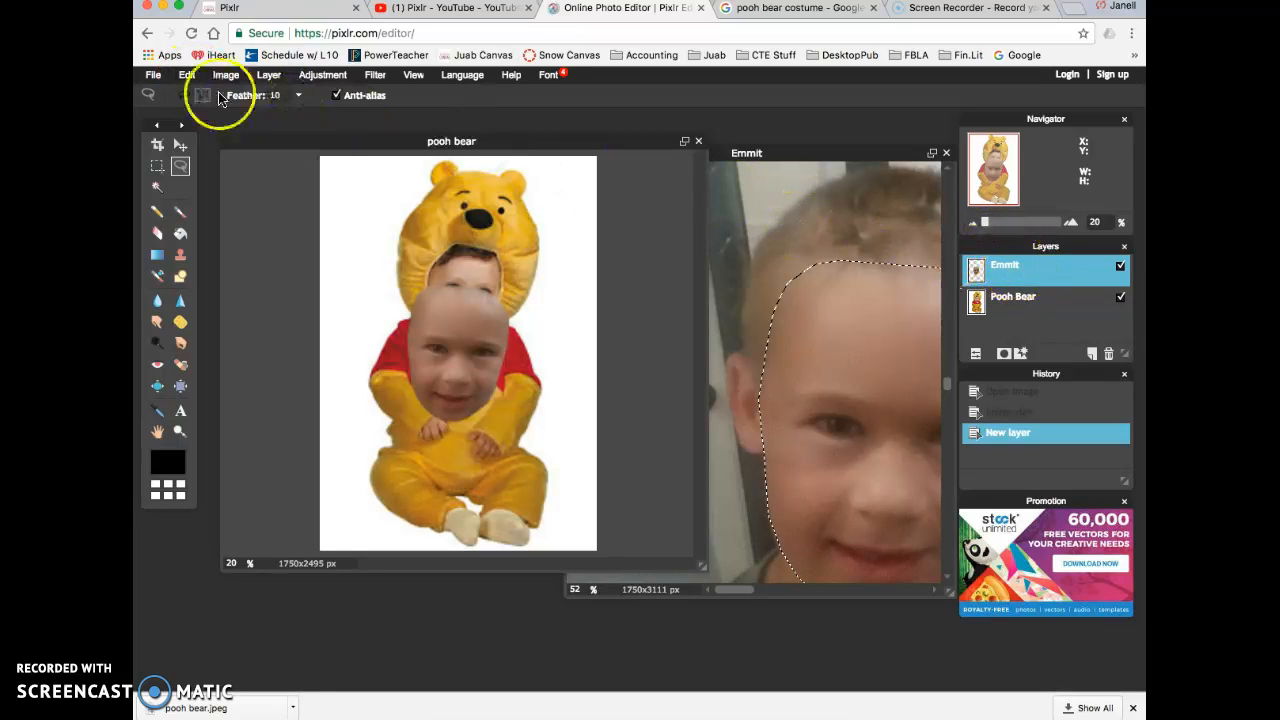
Step: Scale down the pasted face with Free transform and position it over the child's face in the costume hood
left_click(187, 77)
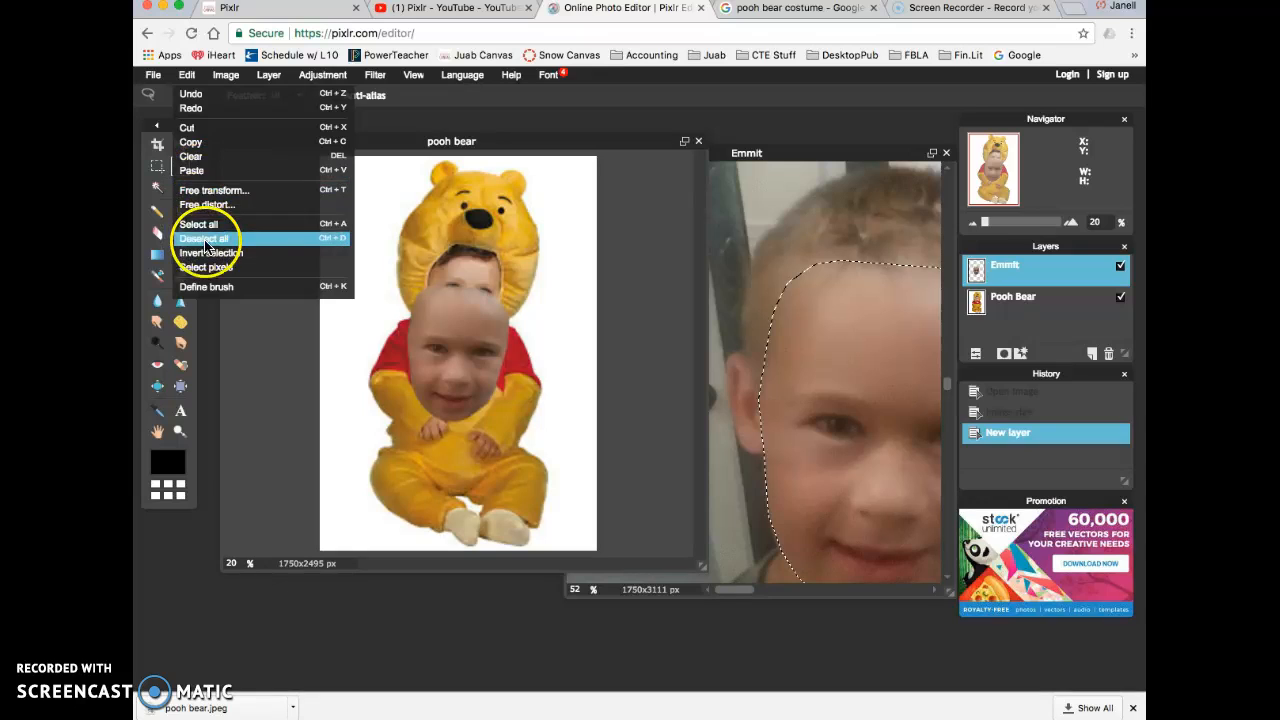
left_click(332, 194)
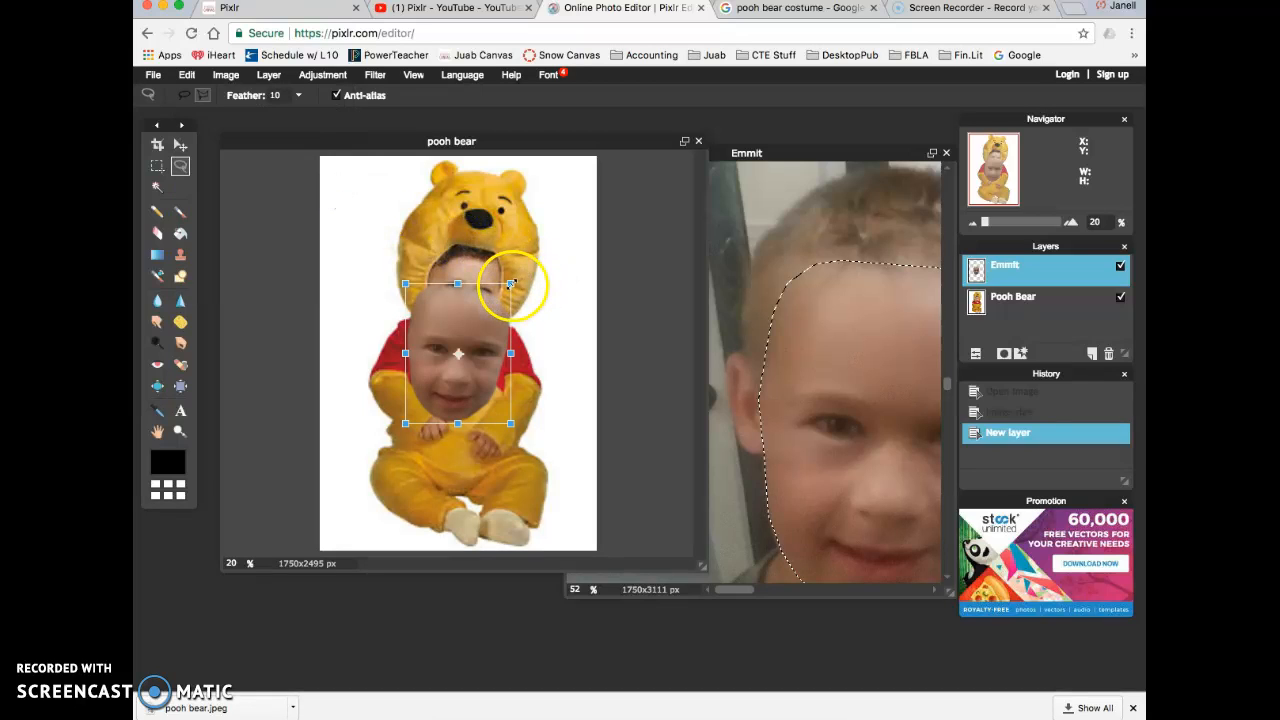
left_click_drag(511, 285, 461, 272)
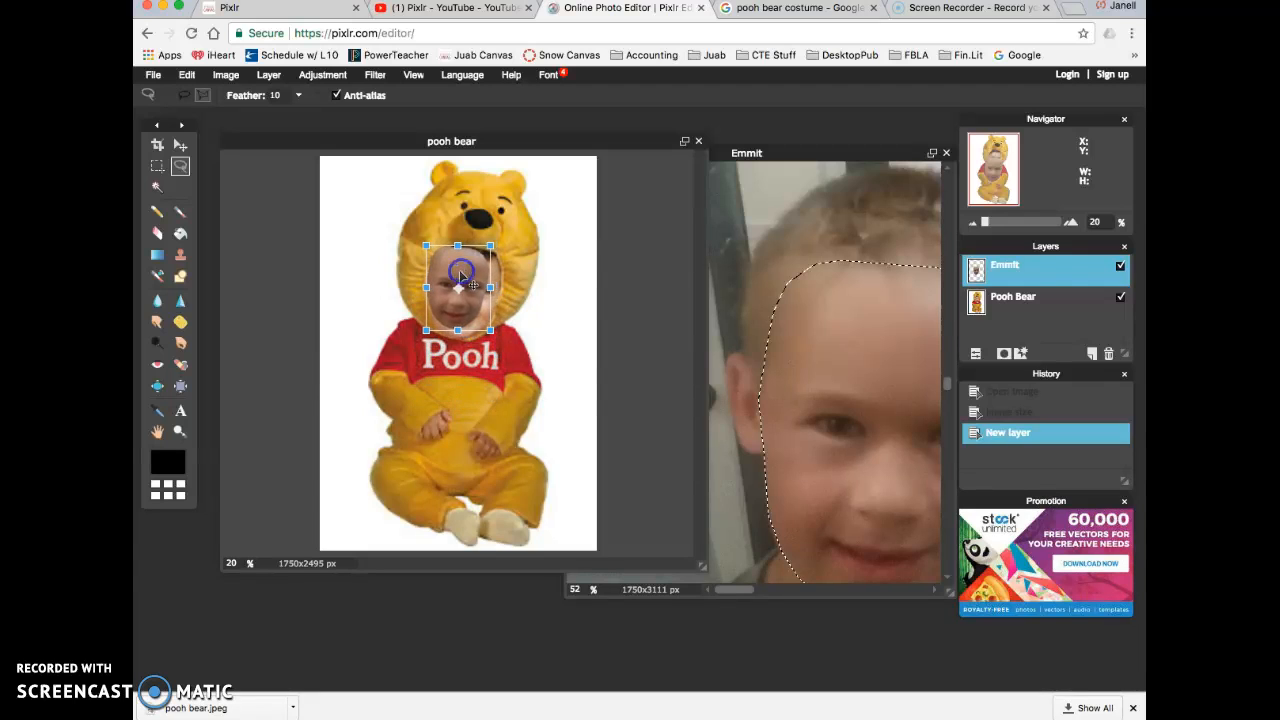
left_click(492, 330)
left_click_drag(496, 337, 512, 350)
left_click_drag(485, 276, 494, 278)
key("Return")
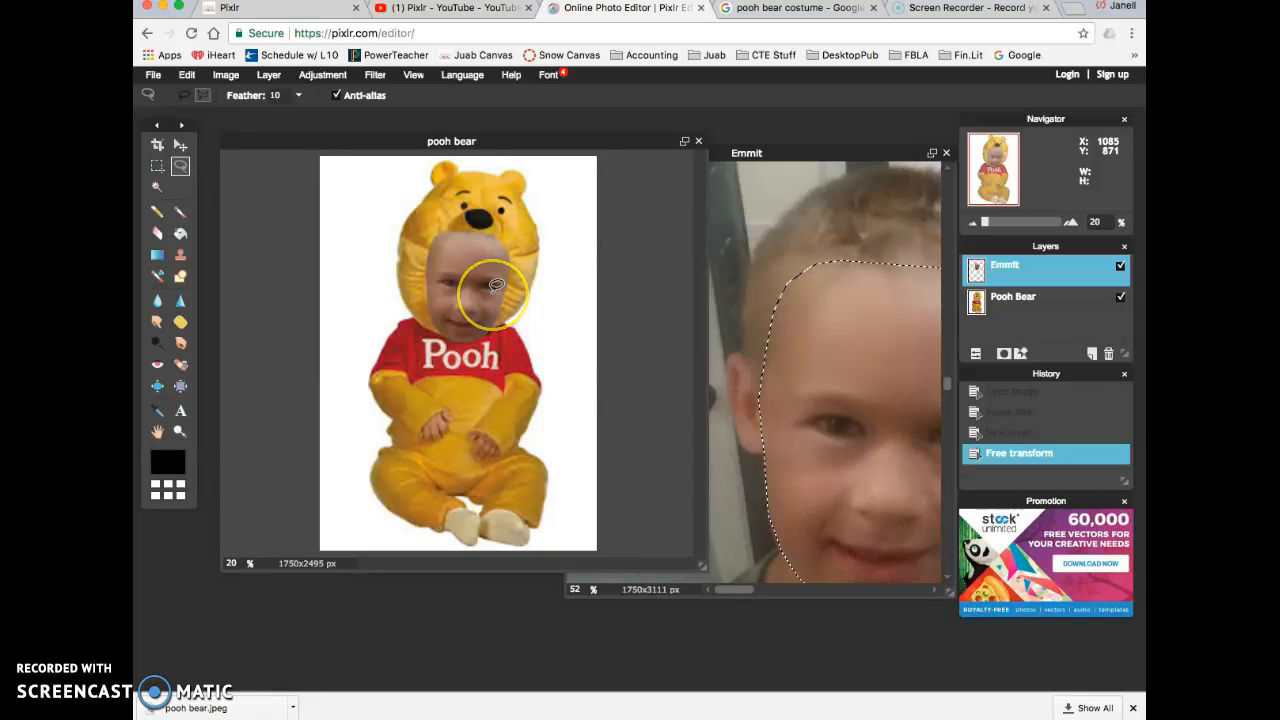
Step: Shift the pasted face slightly upward in the costume hood with Free transform and apply the change
key("super+t")
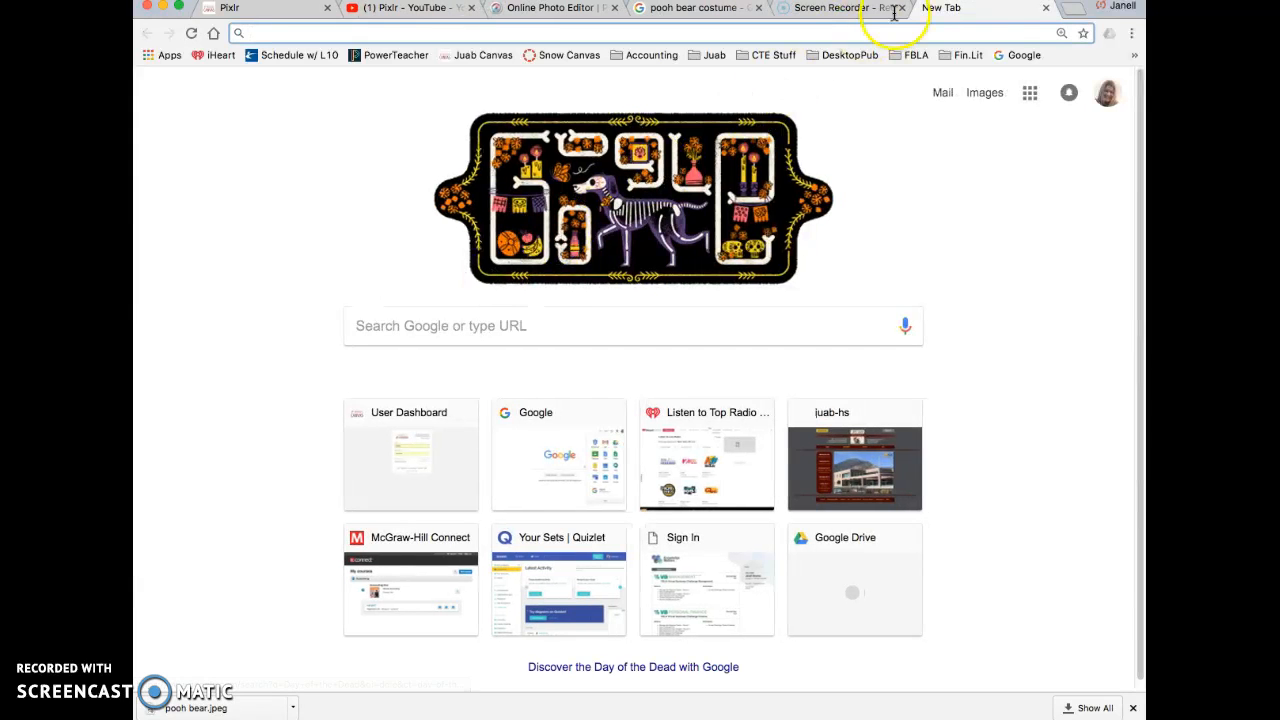
left_click(1045, 9)
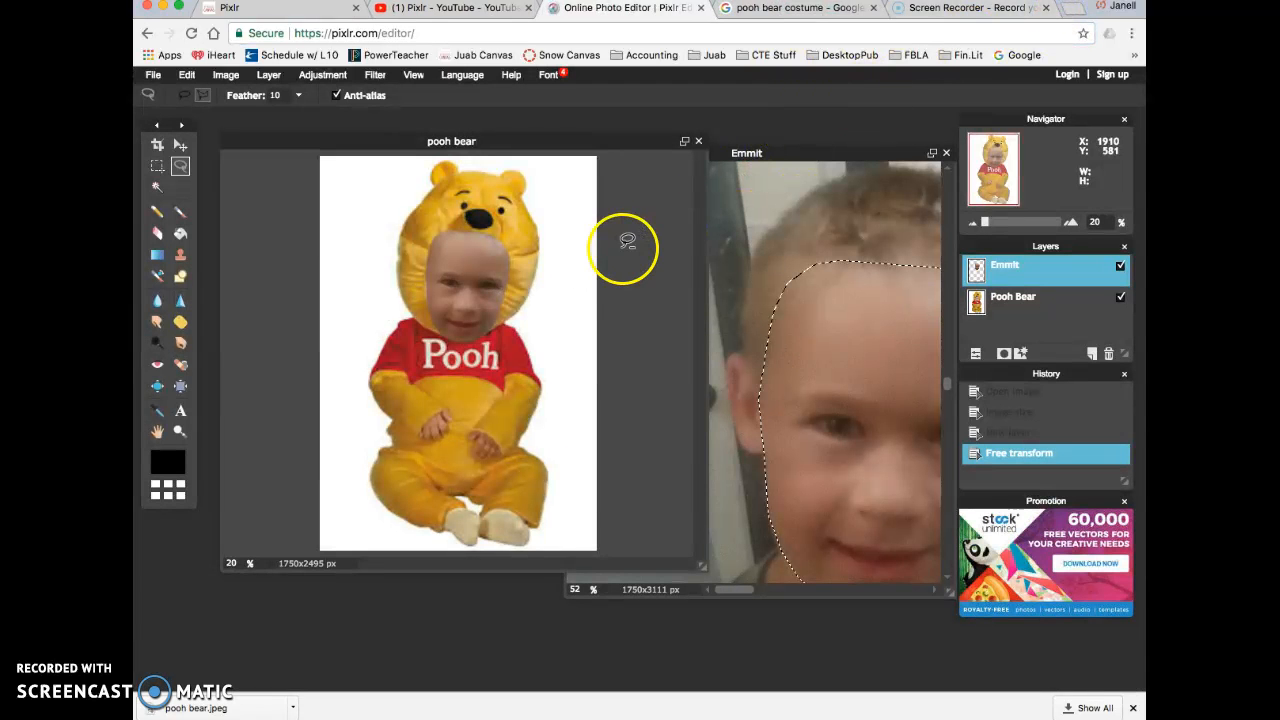
key("ctrl+t")
left_click_drag(482, 273, 490, 248)
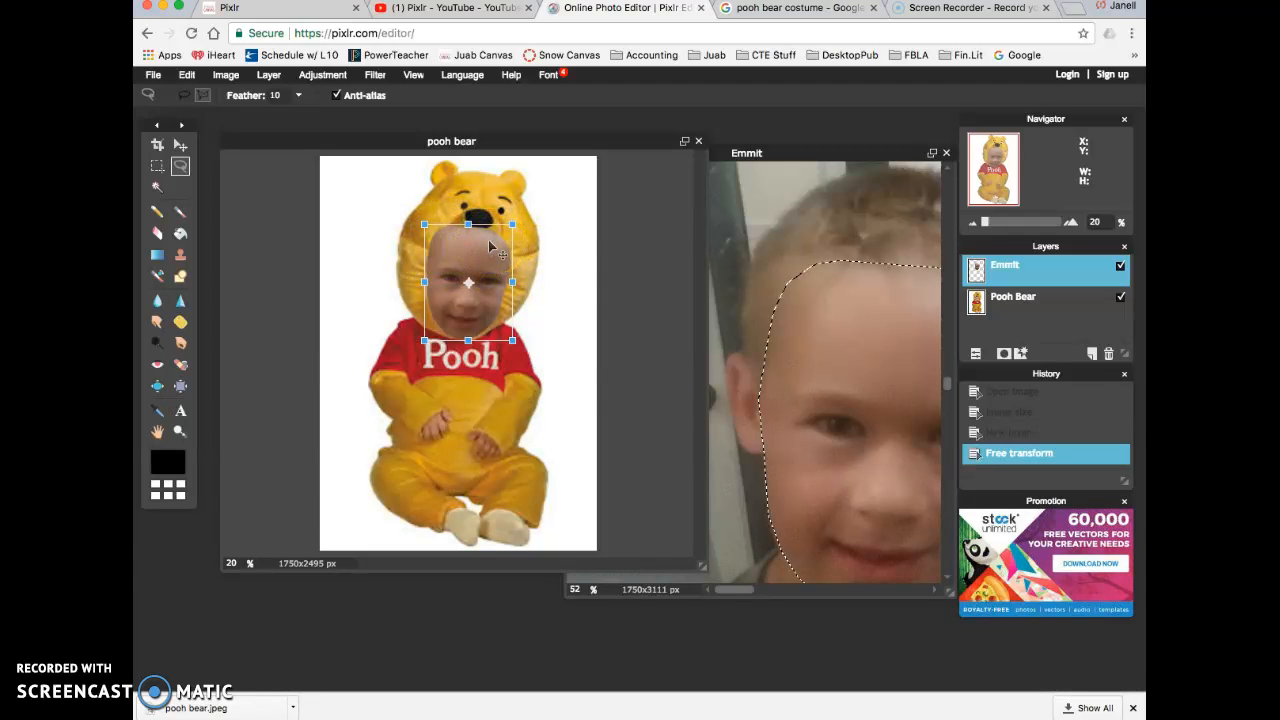
left_click(471, 249)
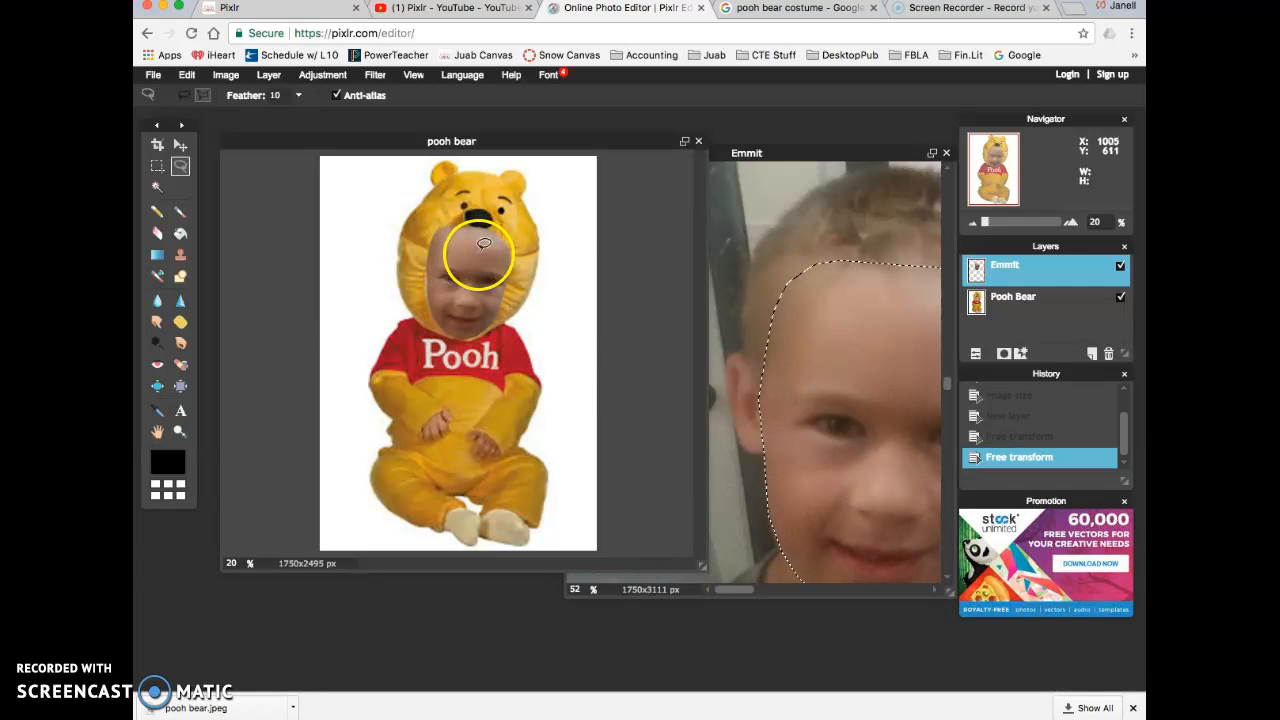
left_click(180, 145)
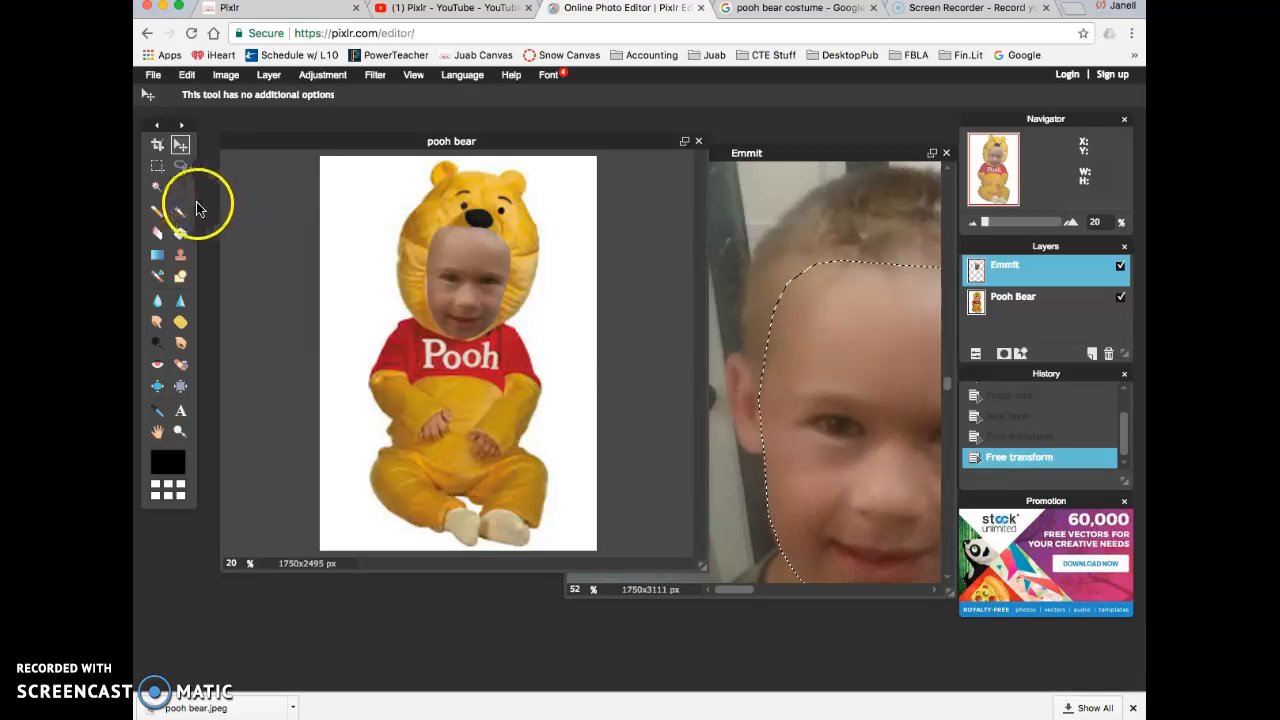
Step: Erase part of the boy's forehead along the hood's edge with the Eraser at brush size 50, undoing the first stroke
left_click(157, 233)
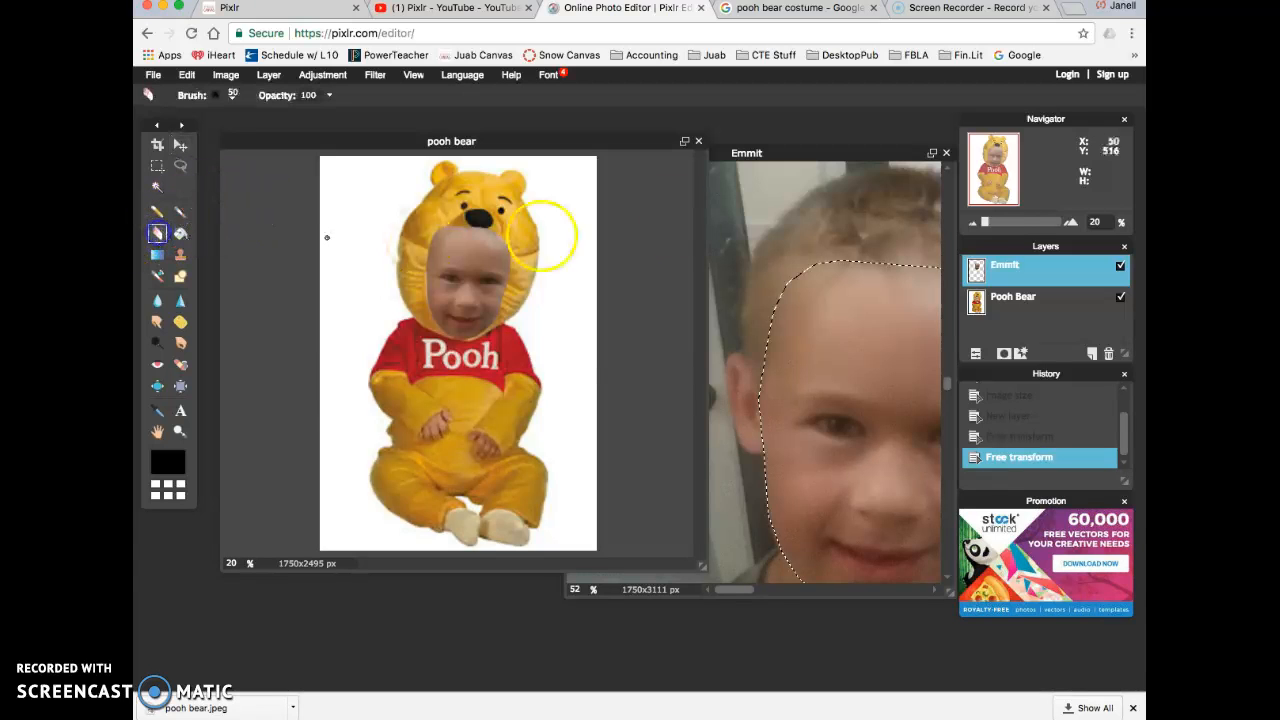
left_click_drag(986, 222, 1003, 222)
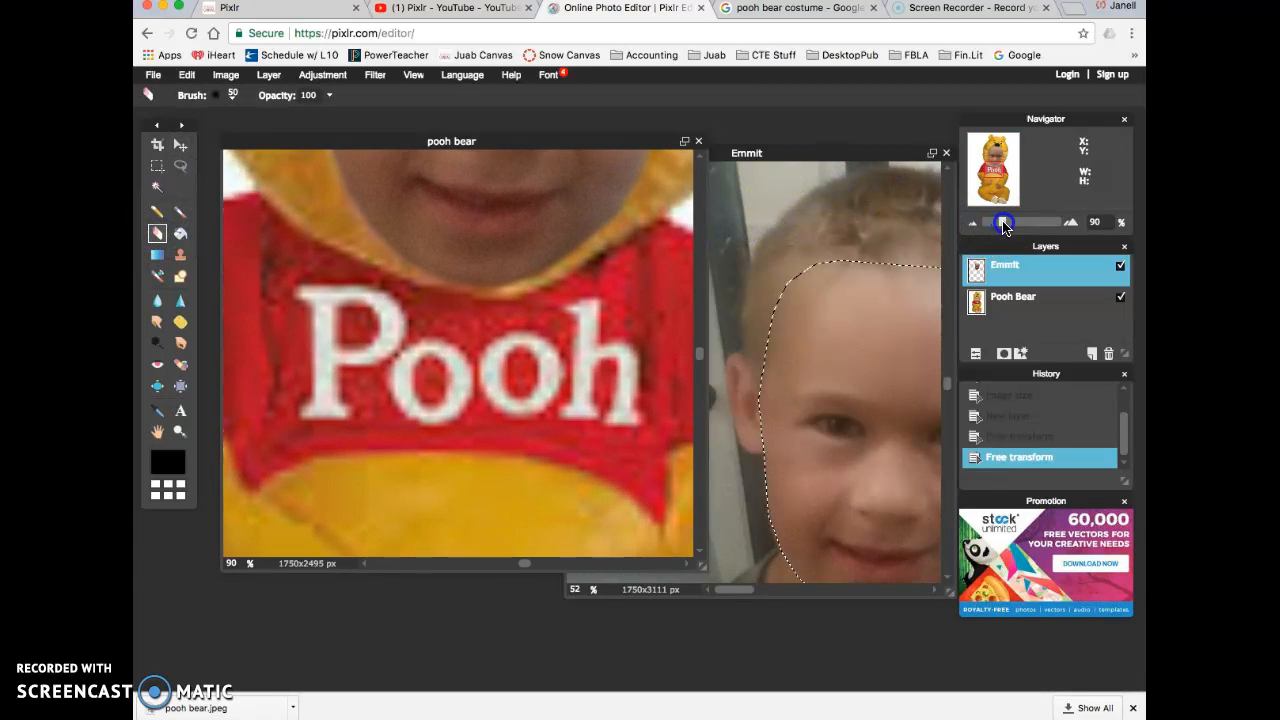
left_click_drag(996, 172, 993, 158)
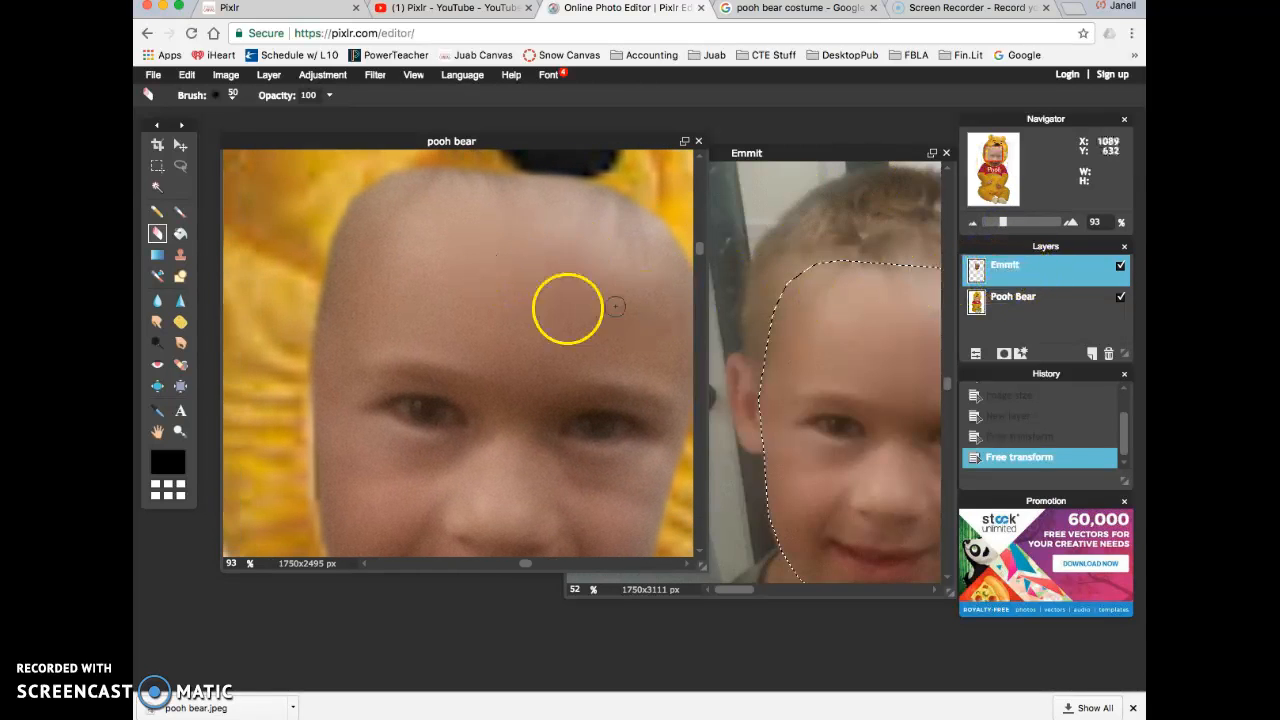
mouse_move(326, 303)
left_mouse_down()
mouse_move(388, 290)
mouse_move(357, 293)
left_mouse_up()
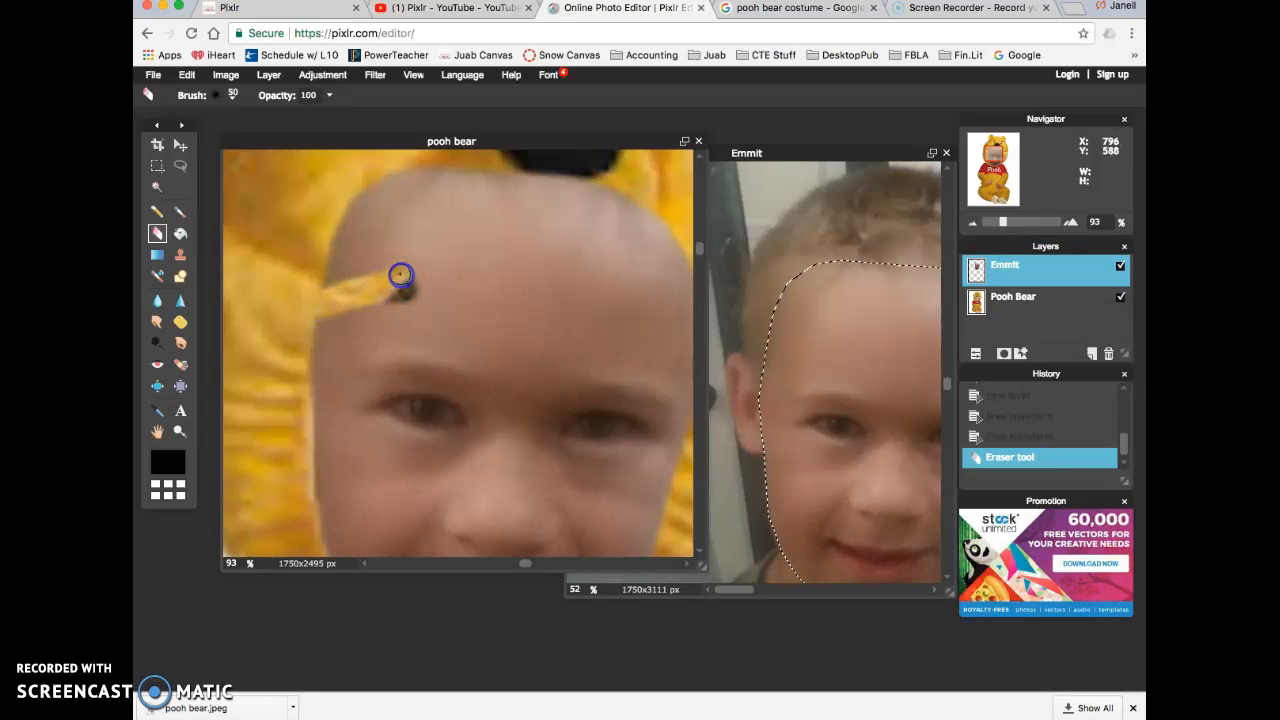
key("ctrl+z")
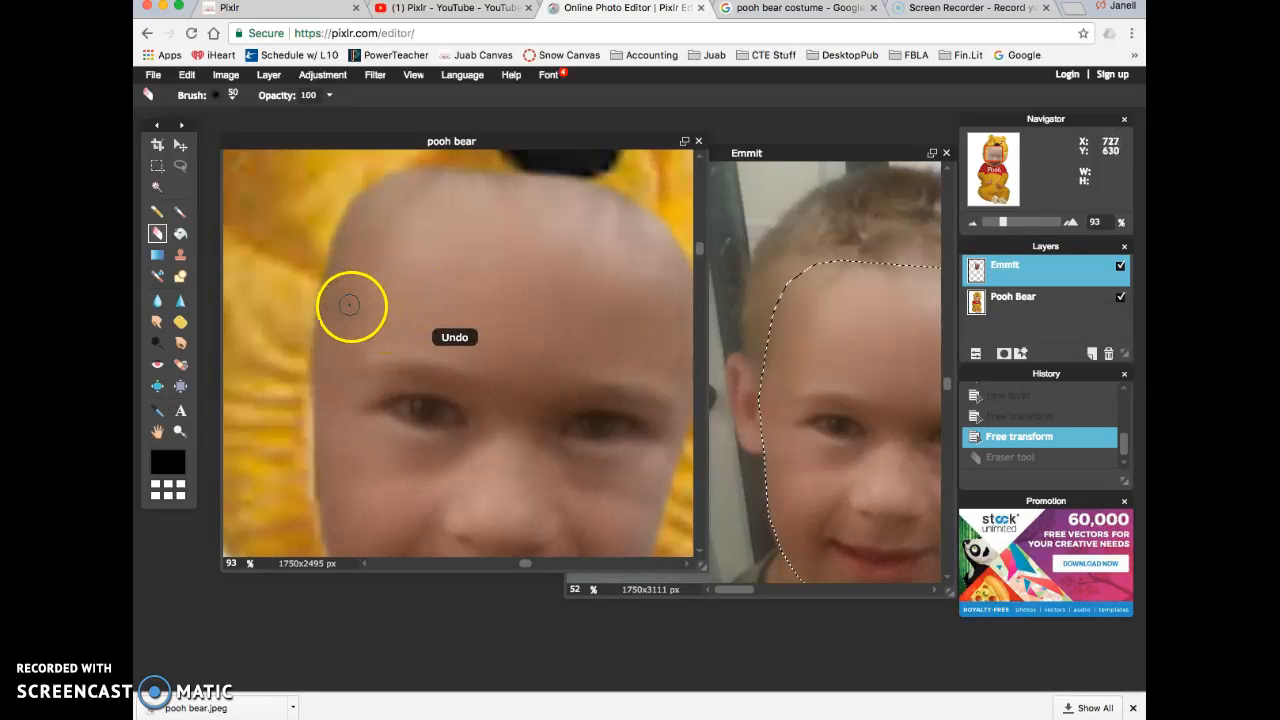
mouse_move(386, 274)
left_mouse_down()
mouse_move(325, 317)
mouse_move(341, 271)
mouse_move(314, 305)
mouse_move(343, 244)
mouse_move(349, 278)
mouse_move(362, 257)
mouse_move(356, 233)
mouse_move(333, 234)
mouse_move(373, 264)
left_mouse_up()
left_click(988, 222)
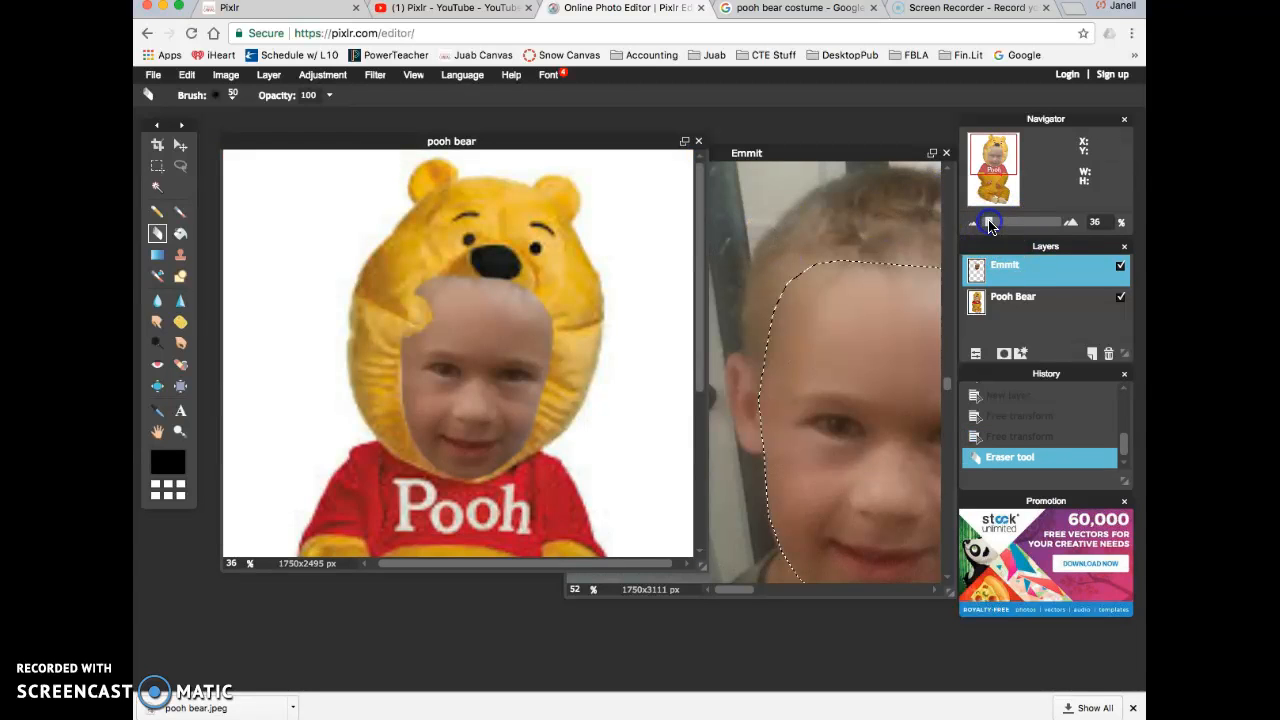
Step: Close the boy's original photo without saving it
left_click(878, 154)
left_click(946, 154)
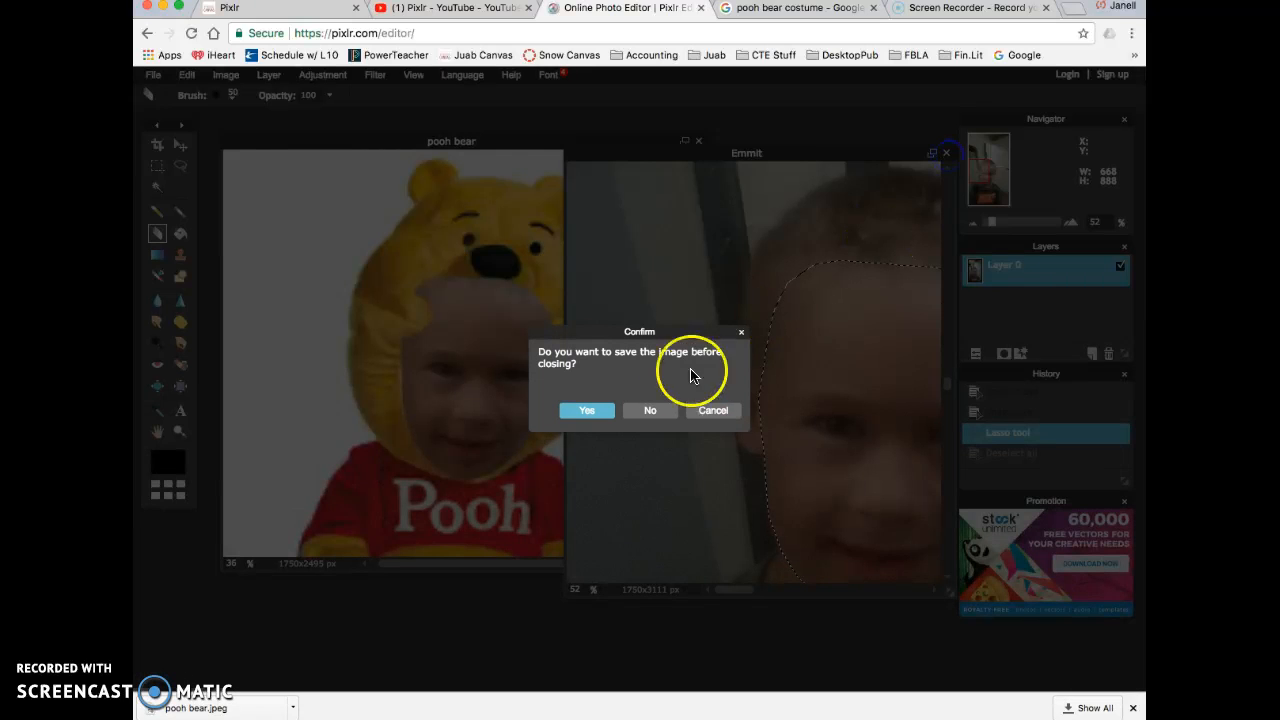
left_click(651, 408)
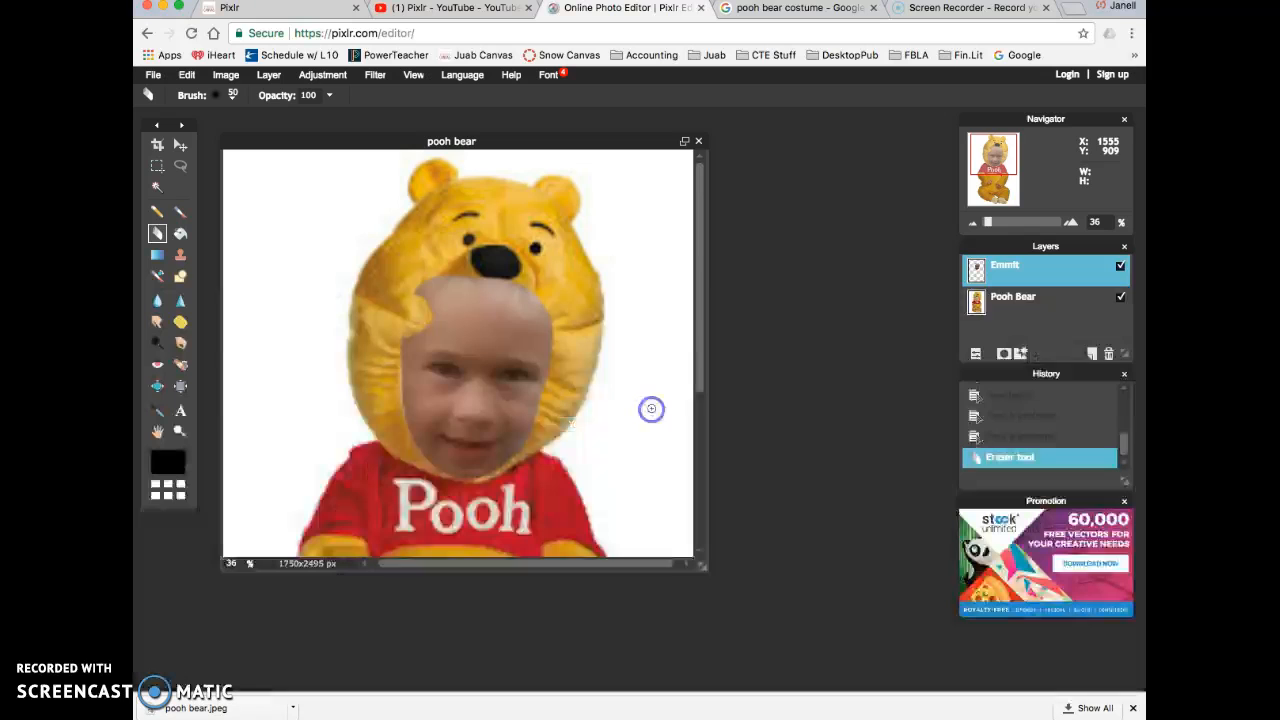
Step: Move the boy's face layer beneath the Pooh Bear layer and make the Pooh Bear layer active
left_click_drag(1020, 272, 1024, 323)
left_click(1024, 279)
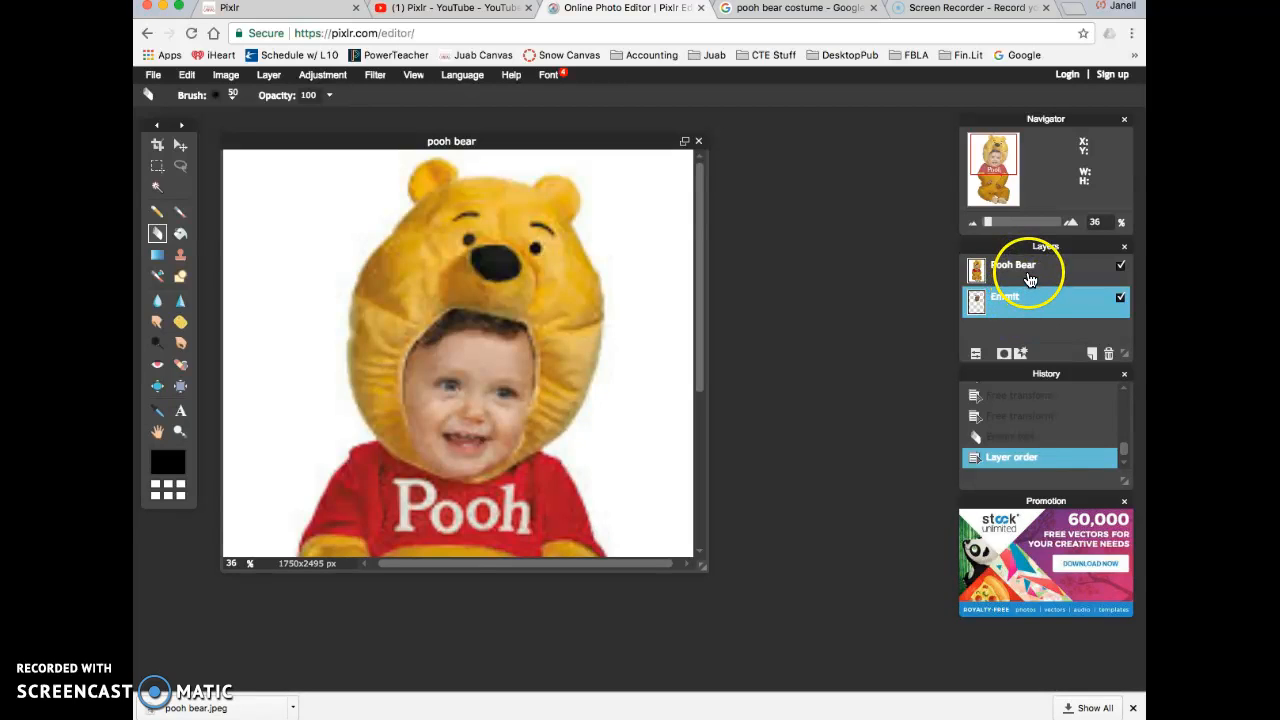
left_click(1034, 275)
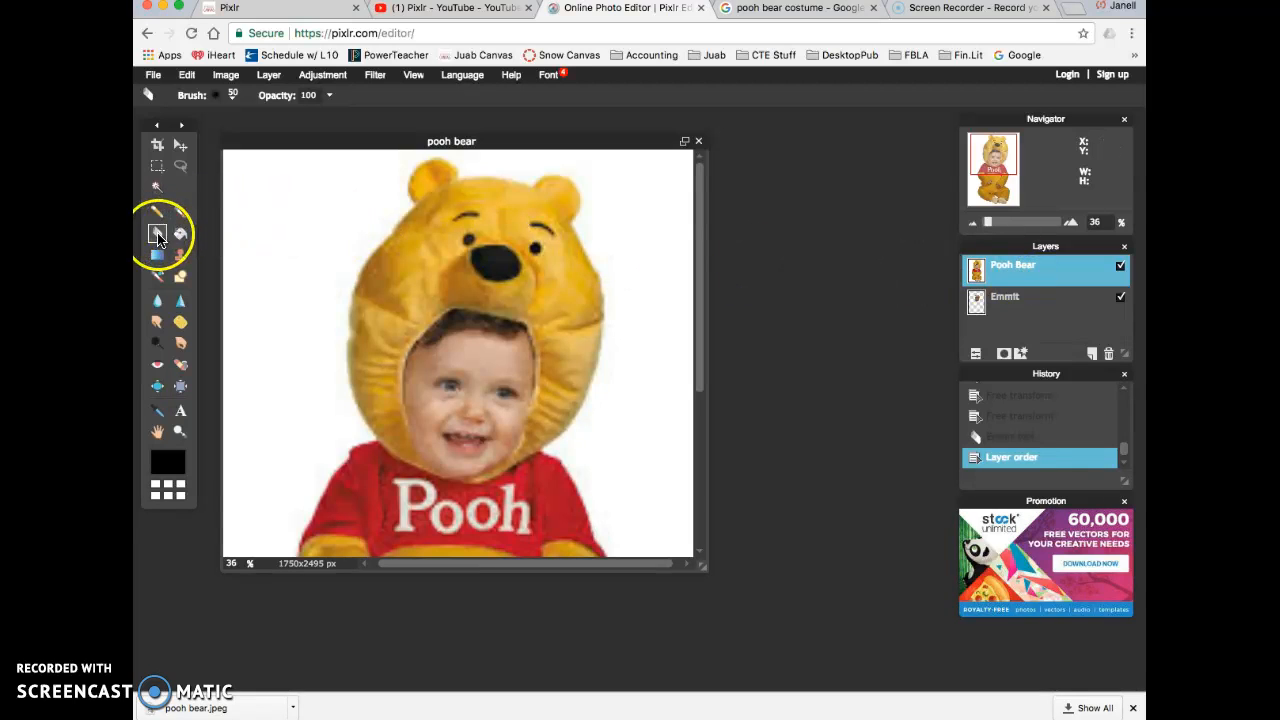
Step: Erase a patch of the child's forehead on the Pooh Bear layer with the Eraser at brush size 50
mouse_move(468, 376)
left_mouse_down()
mouse_move(443, 337)
mouse_move(426, 345)
left_mouse_up()
left_click_drag(987, 222, 1004, 223)
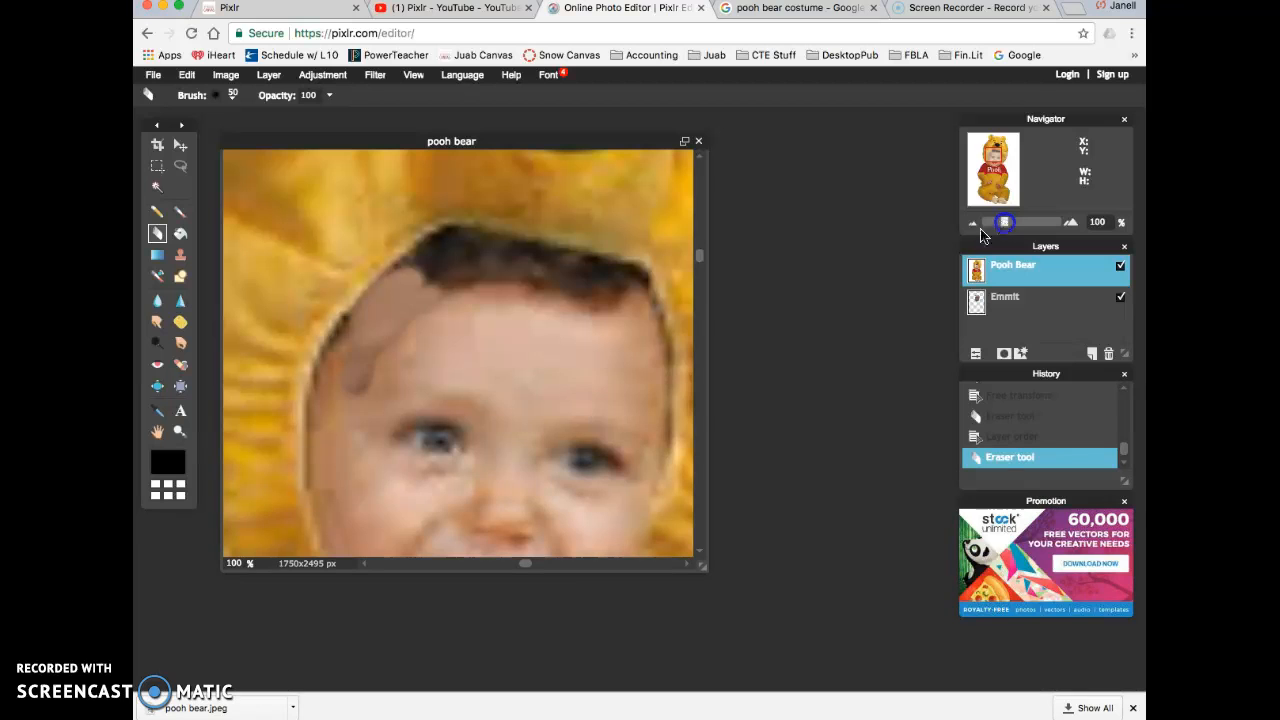
mouse_move(998, 158)
left_mouse_down()
mouse_move(1000, 172)
mouse_move(999, 152)
left_mouse_up()
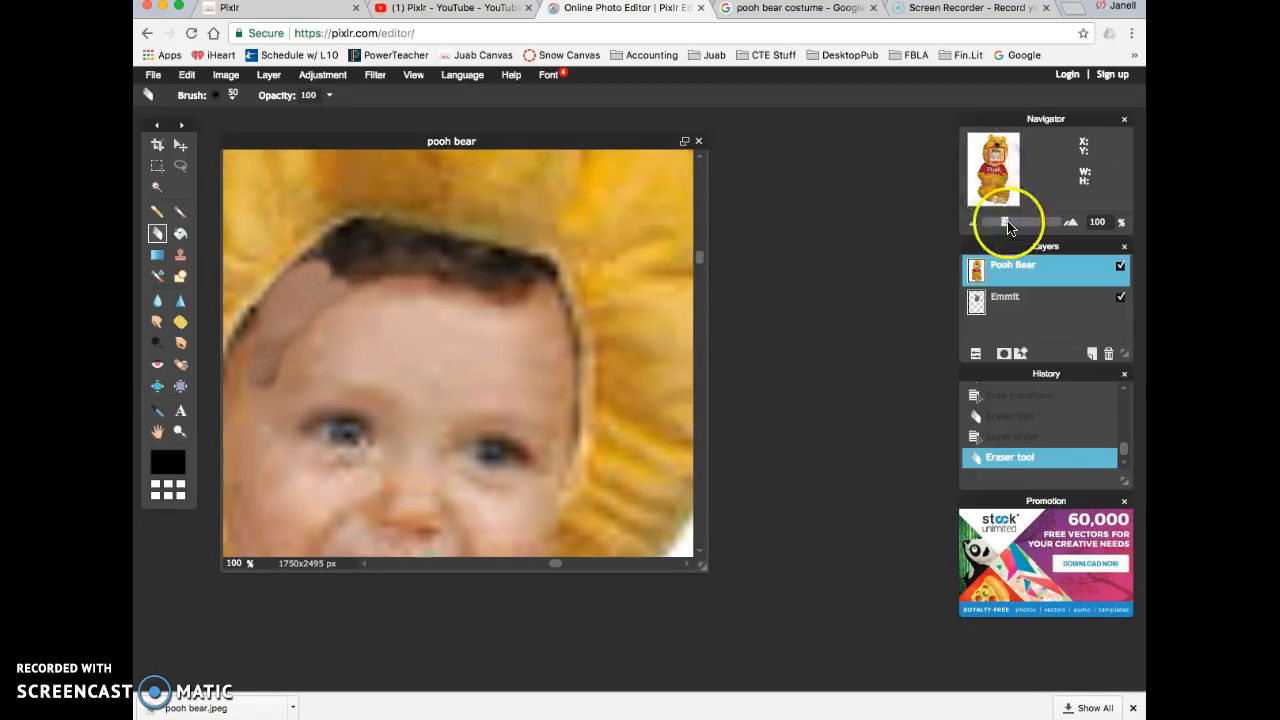
Step: Outline the child's face along the hood opening with the polygonal lasso, clear it from the Pooh Bear layer and deselect
left_click_drag(703, 568, 935, 671)
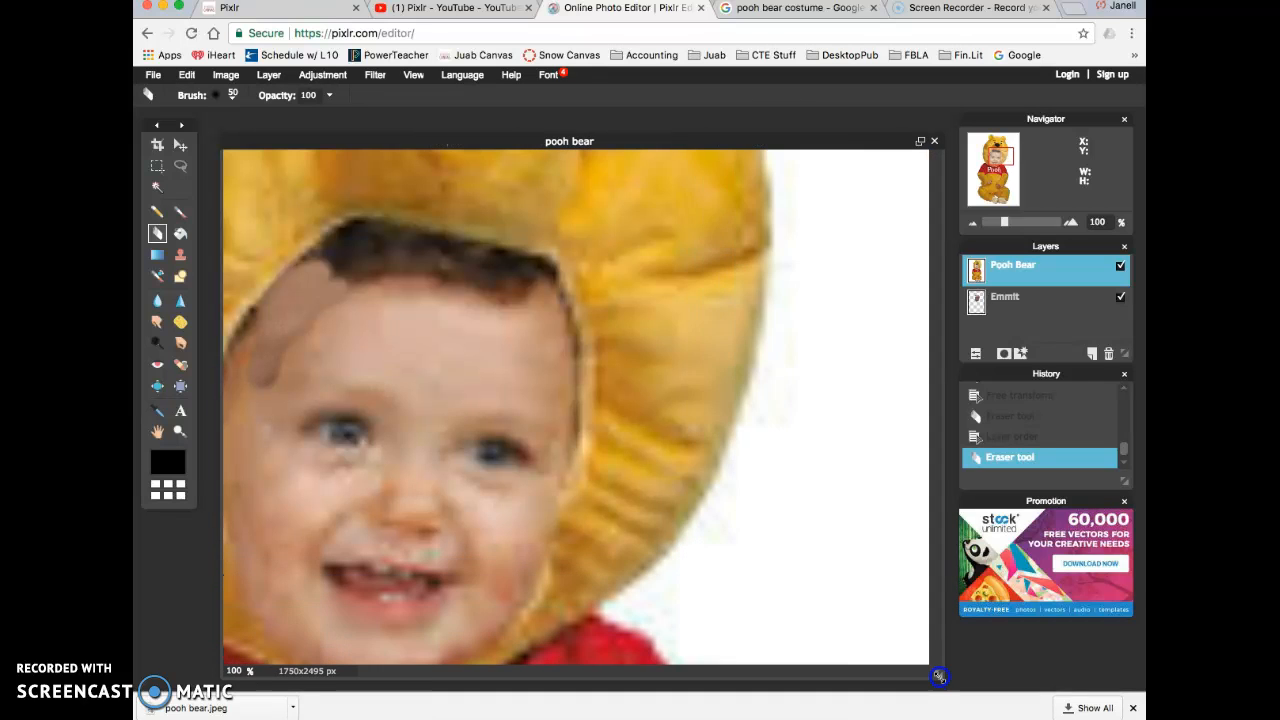
left_click_drag(1008, 226, 998, 222)
left_click(180, 165)
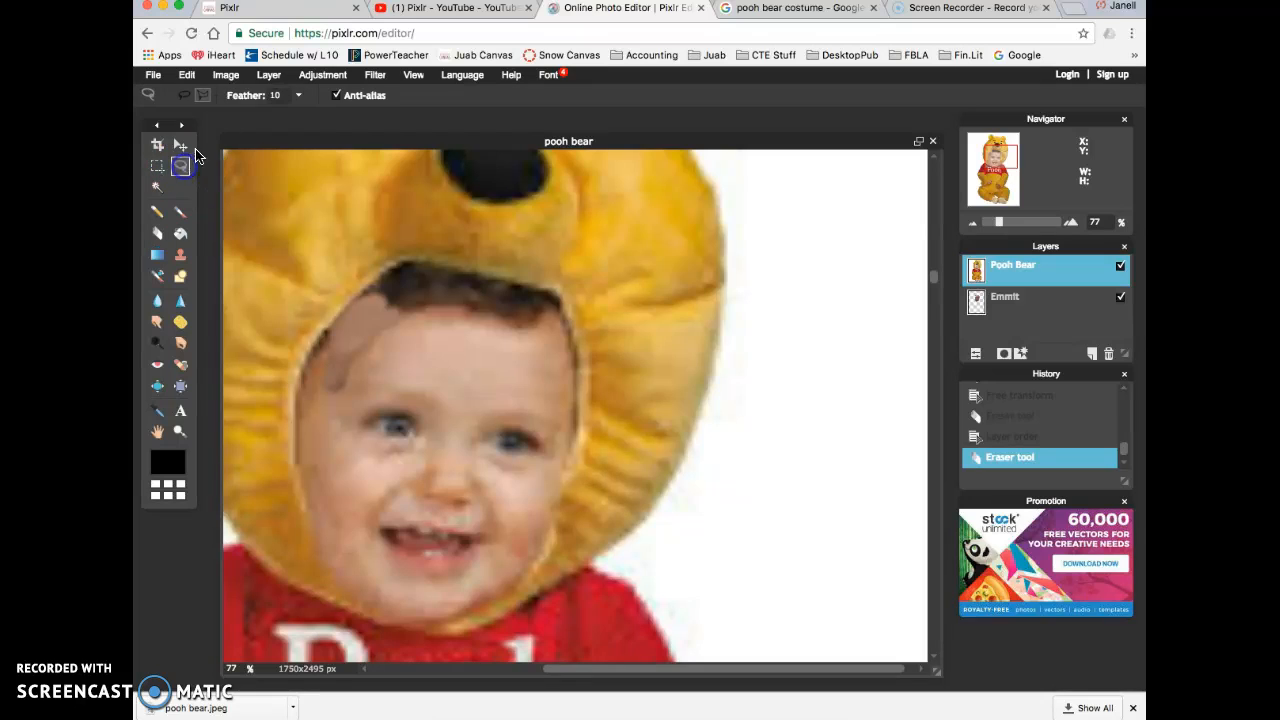
left_click(362, 296)
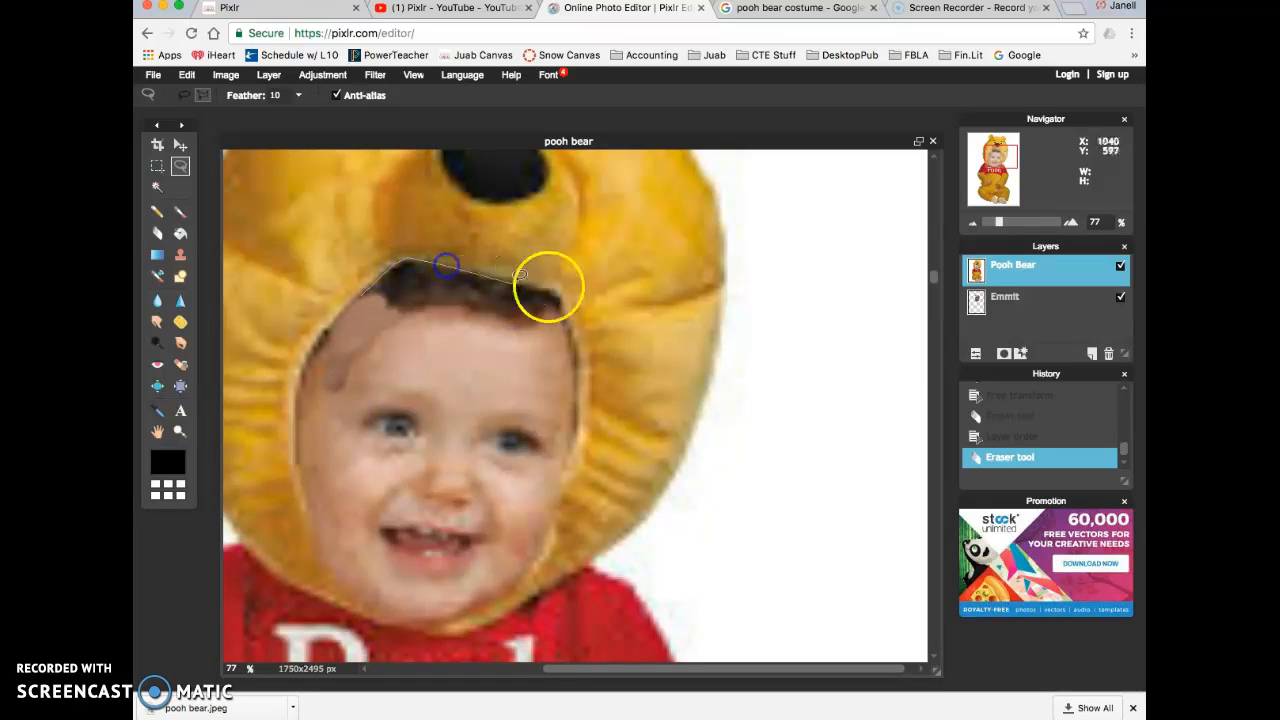
left_click(550, 286)
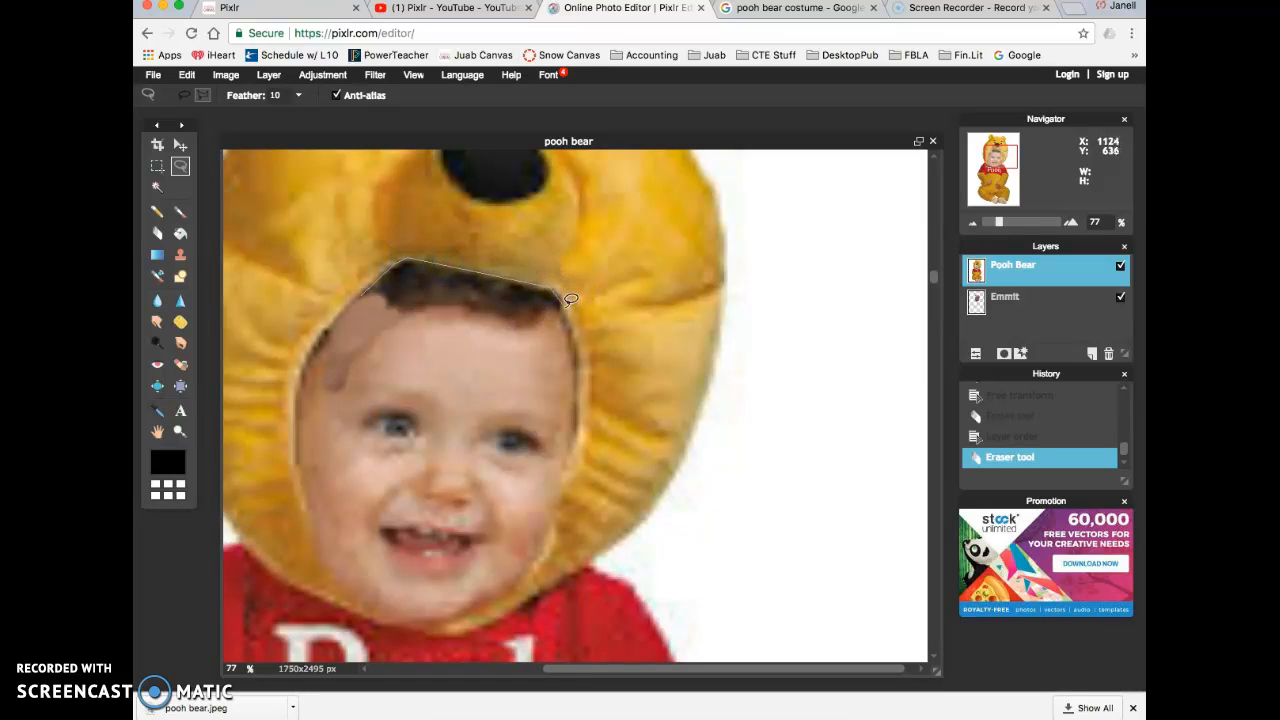
left_click(565, 309)
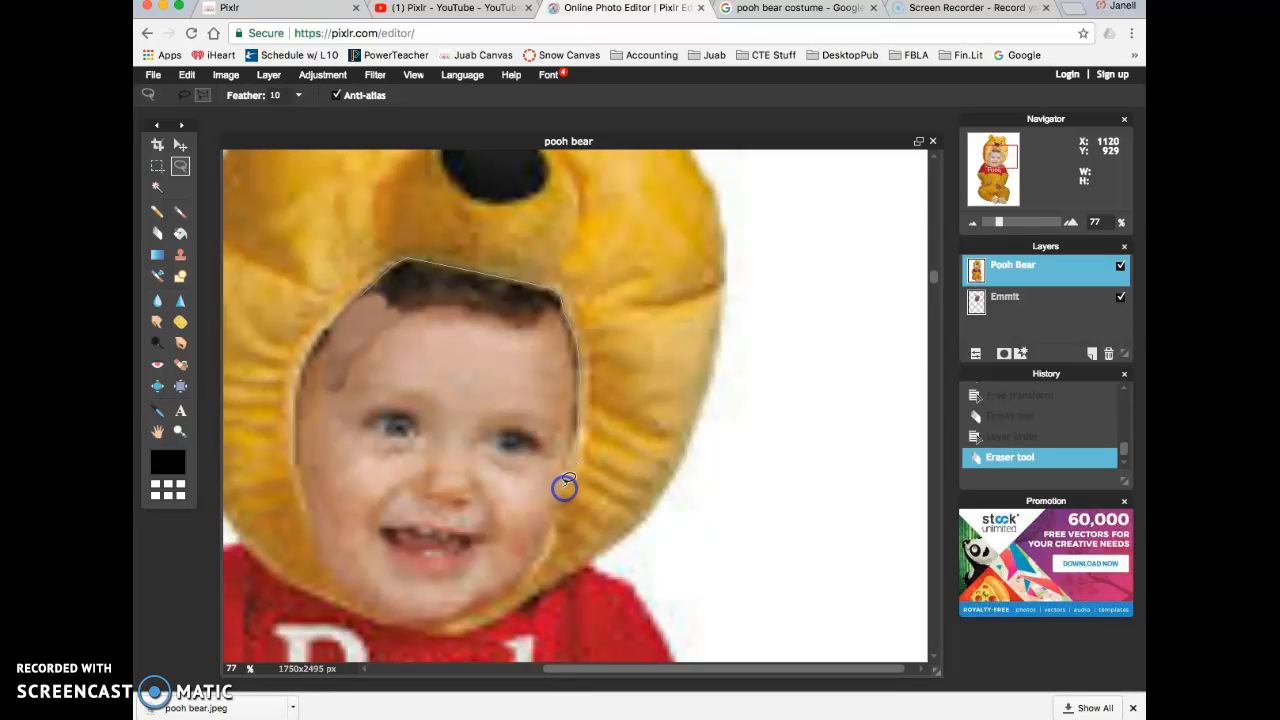
left_click(519, 576)
left_click(461, 609)
left_click(406, 620)
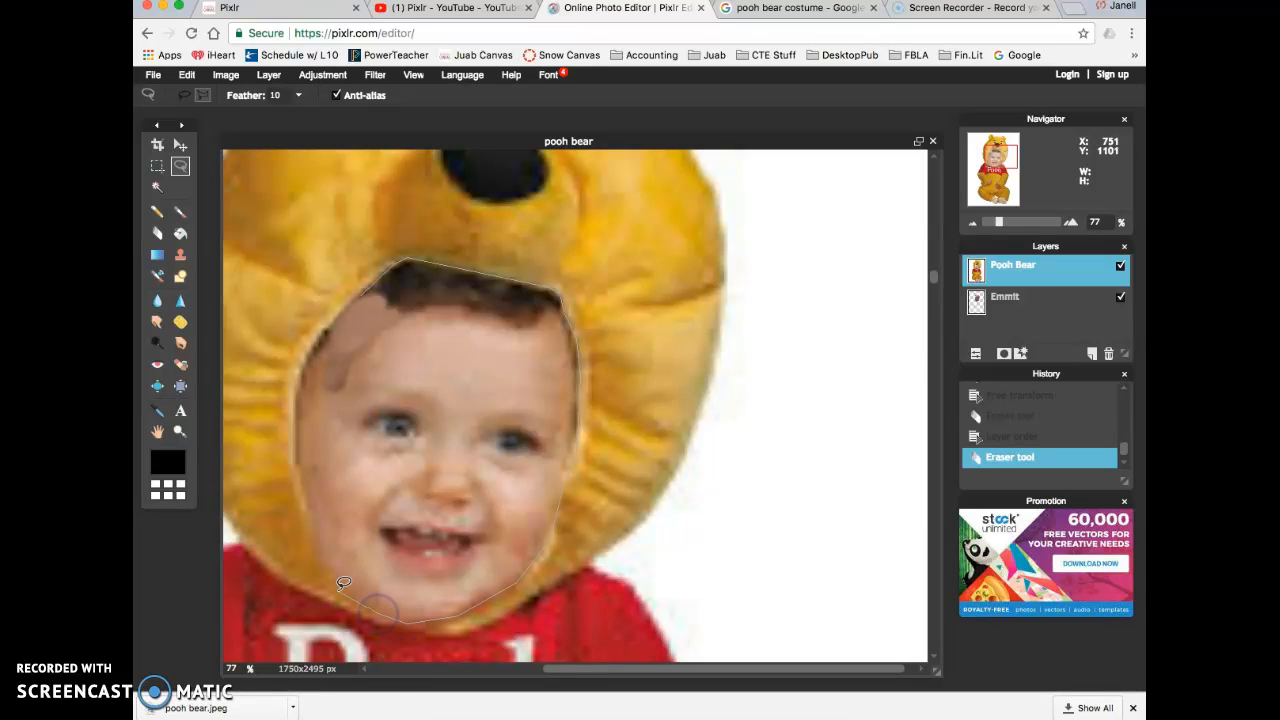
left_click(313, 547)
left_click(296, 466)
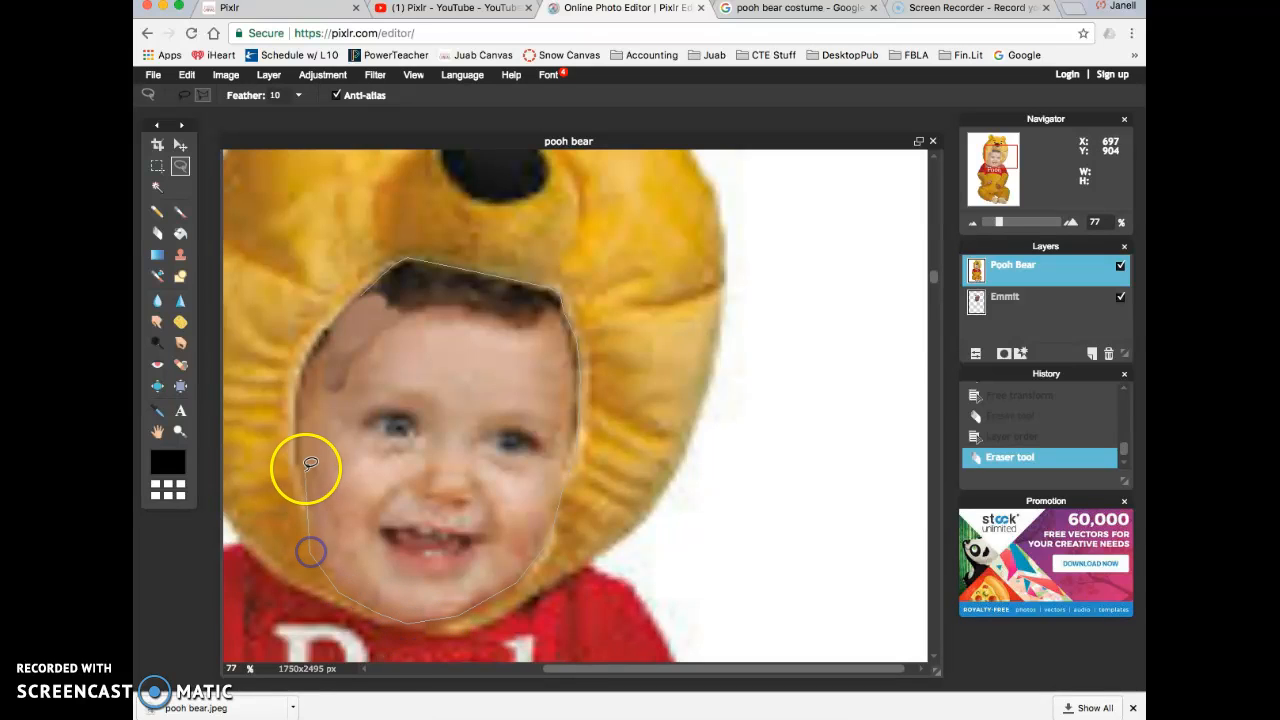
left_click(299, 374)
left_click(289, 376)
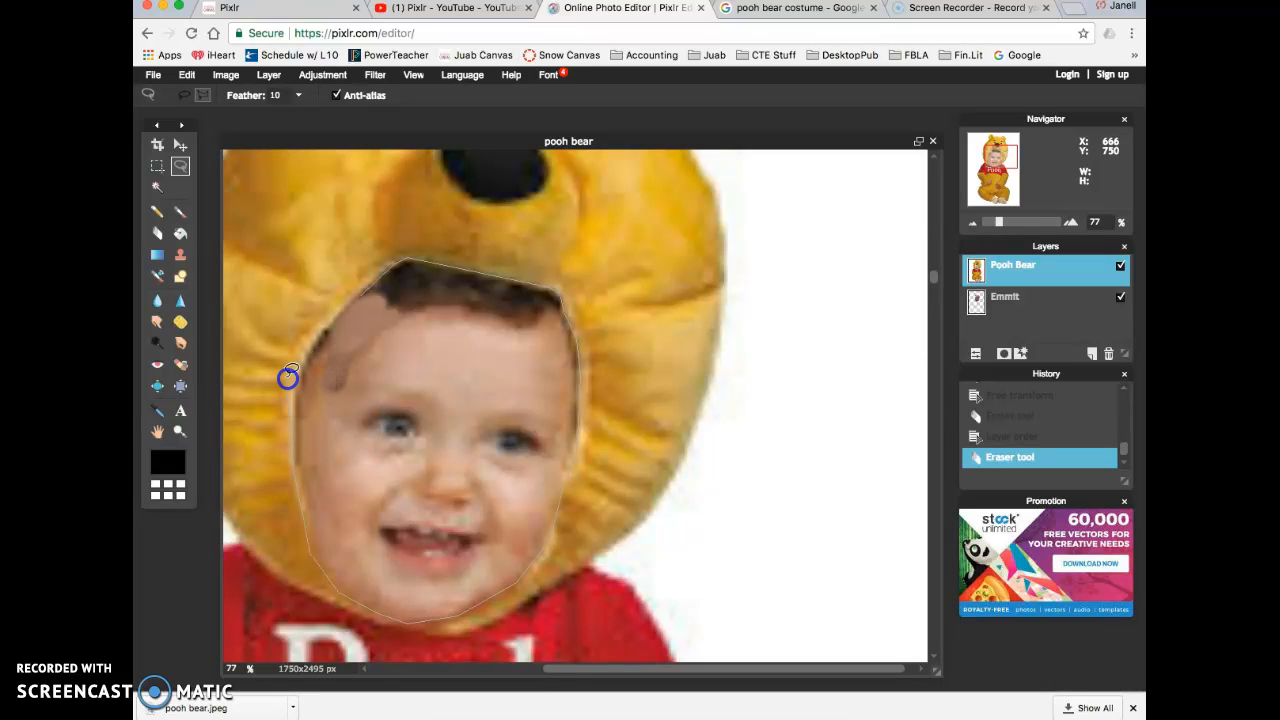
left_click(362, 291)
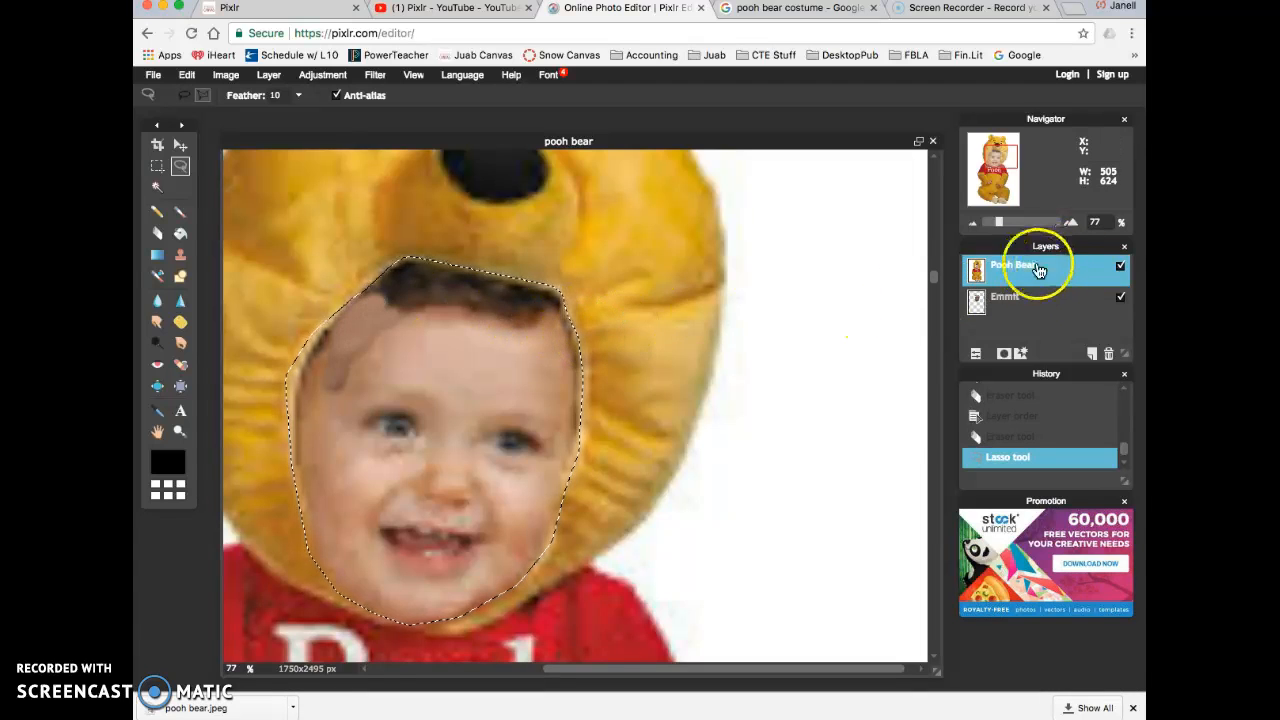
key("Delete")
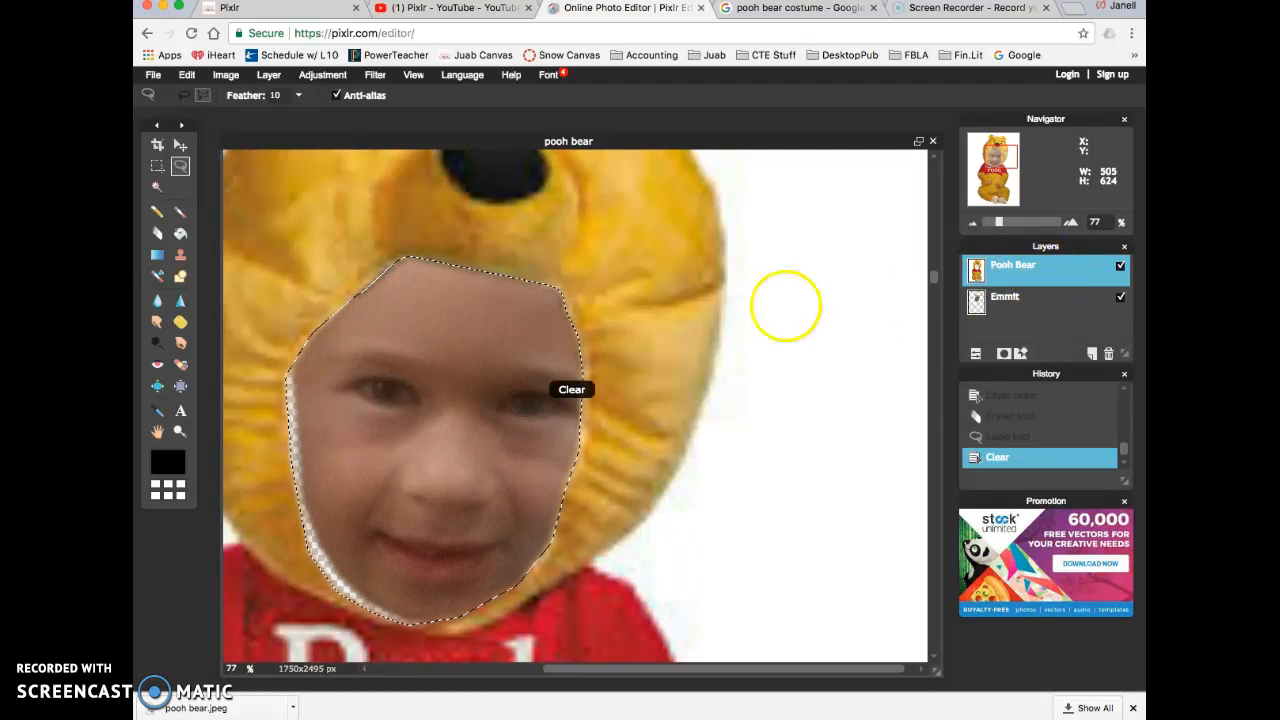
key("ctrl+d")
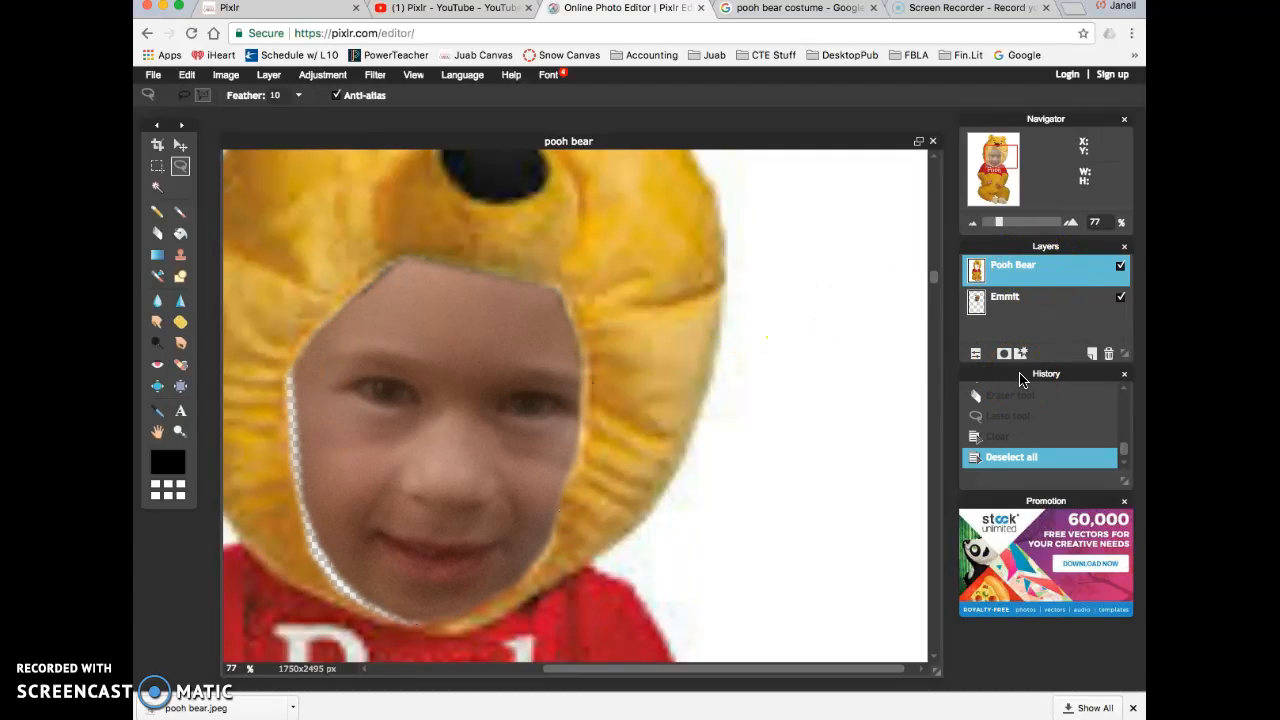
Step: Move the boy's face layer slightly to the left and down to fill the gap along the hood opening
left_click(1022, 307)
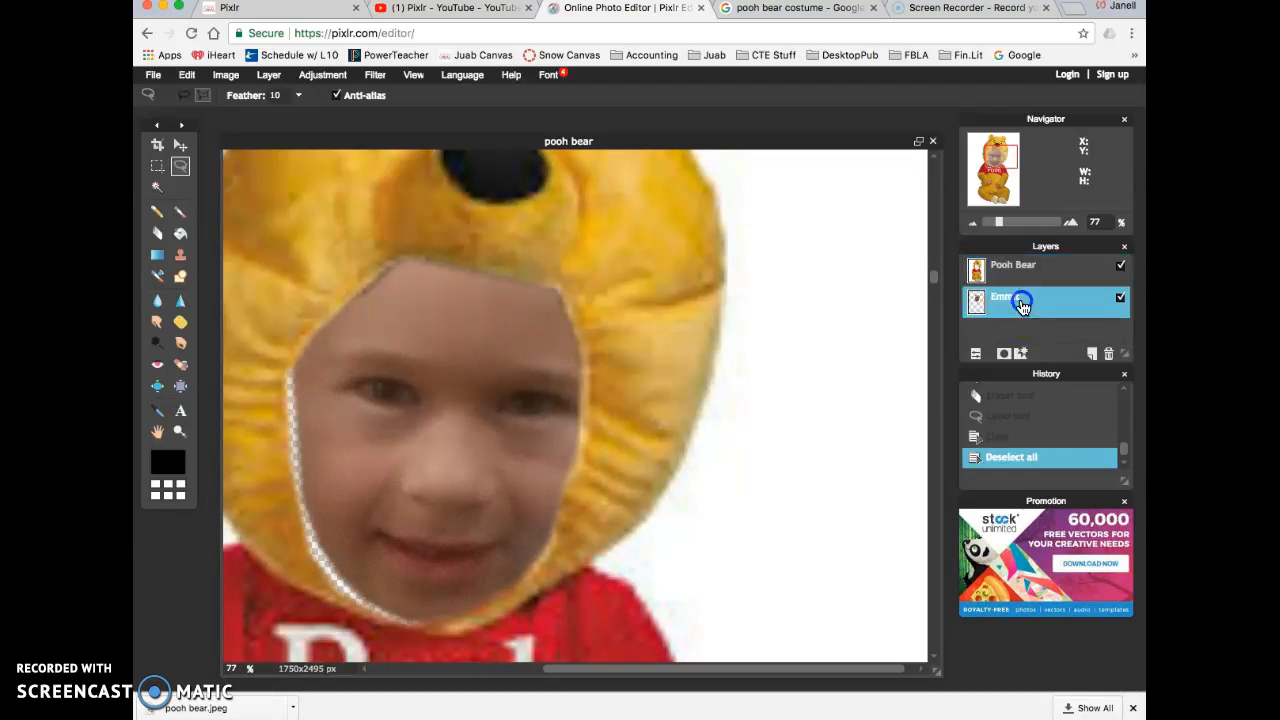
left_click(180, 145)
left_click_drag(486, 340, 476, 348)
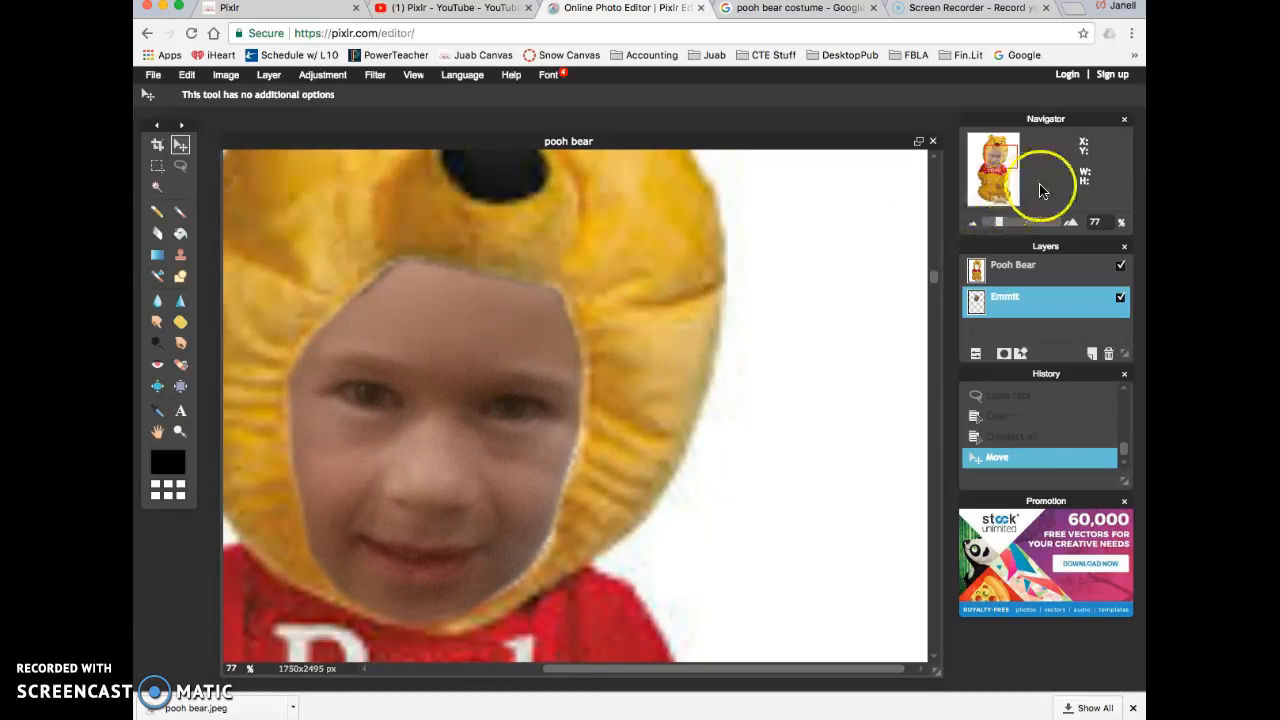
Step: Widen the boy's face layer slightly to the right with Free transform so it fills the hood opening, and apply it
left_click_drag(998, 222, 988, 222)
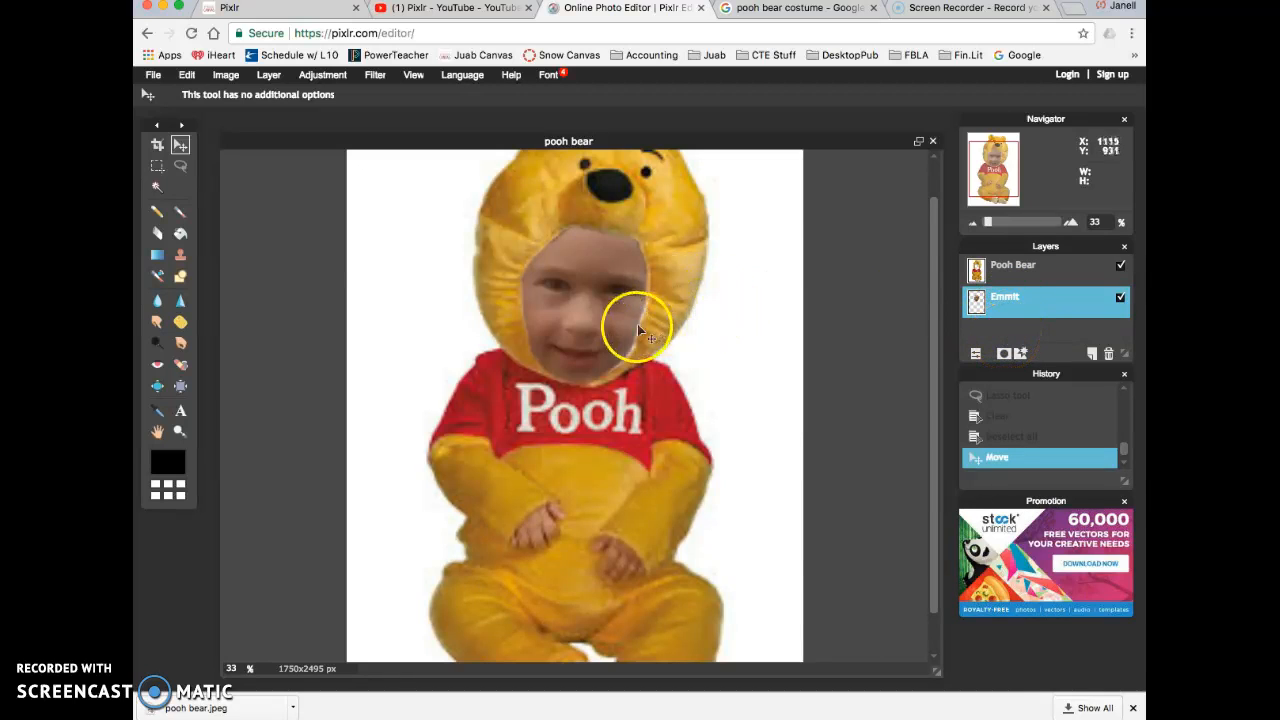
left_click(1003, 314)
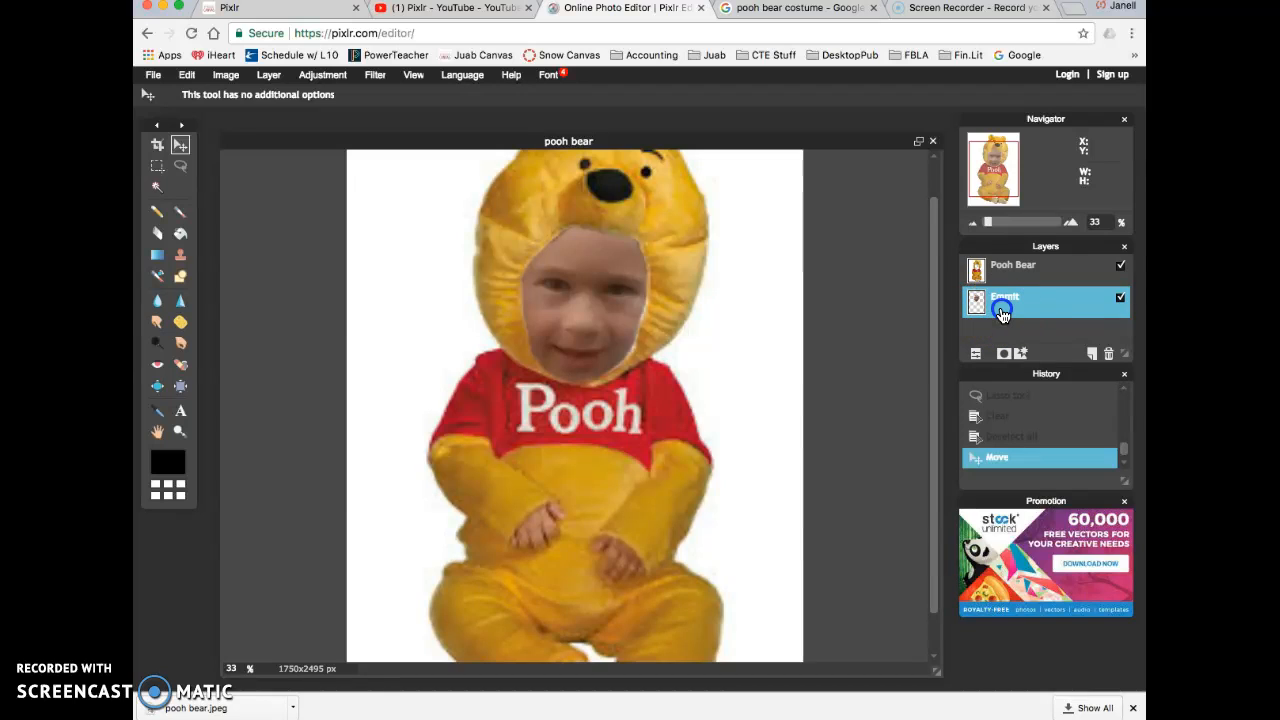
key("ctrl+t")
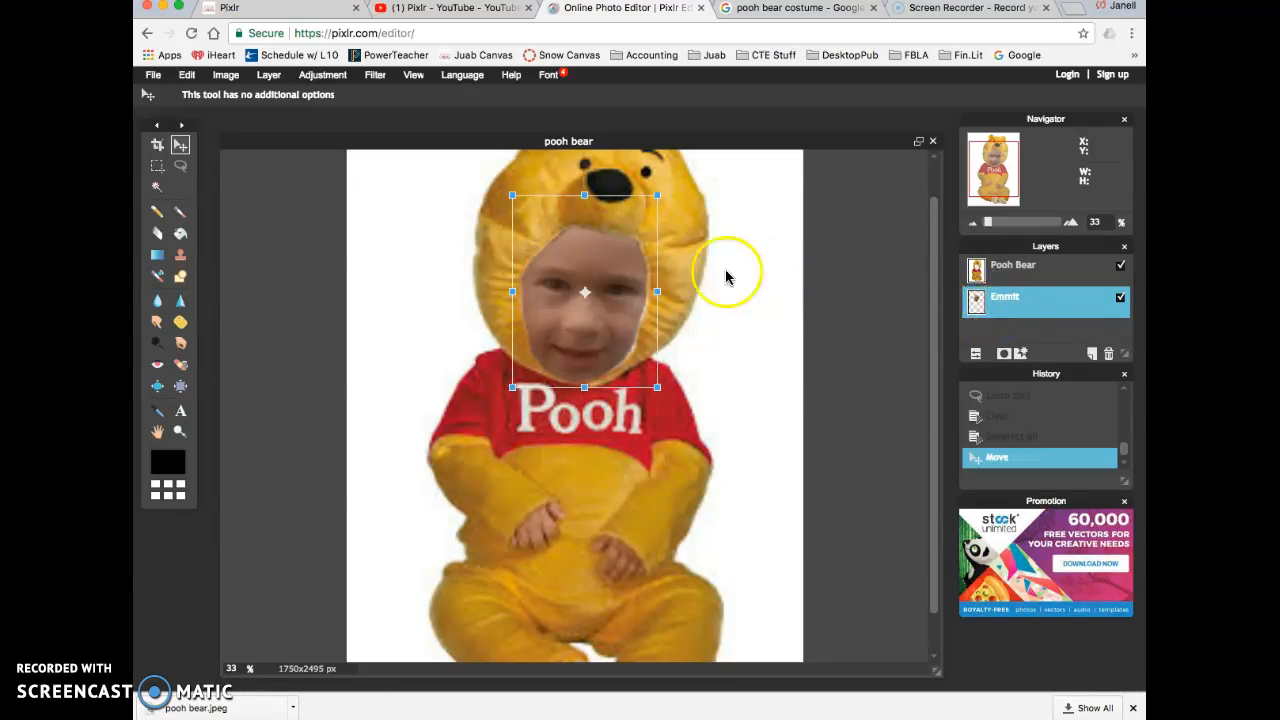
left_click_drag(658, 292, 627, 275)
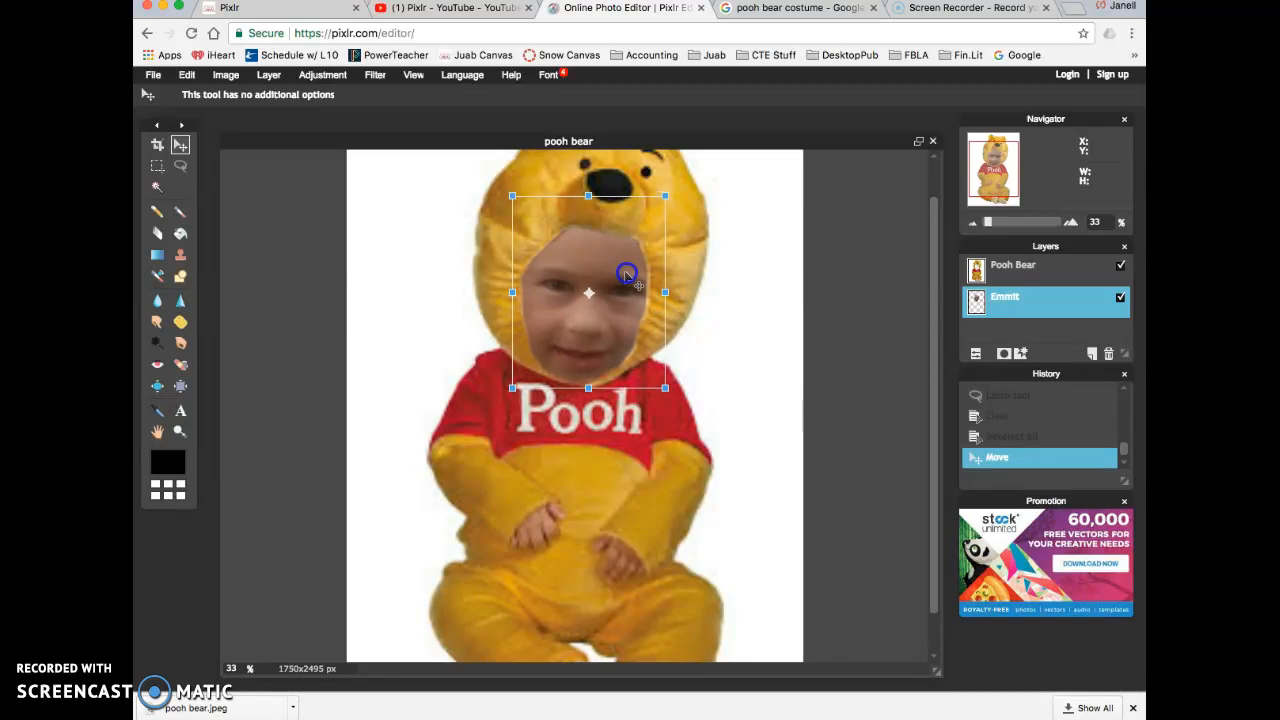
left_click(777, 277)
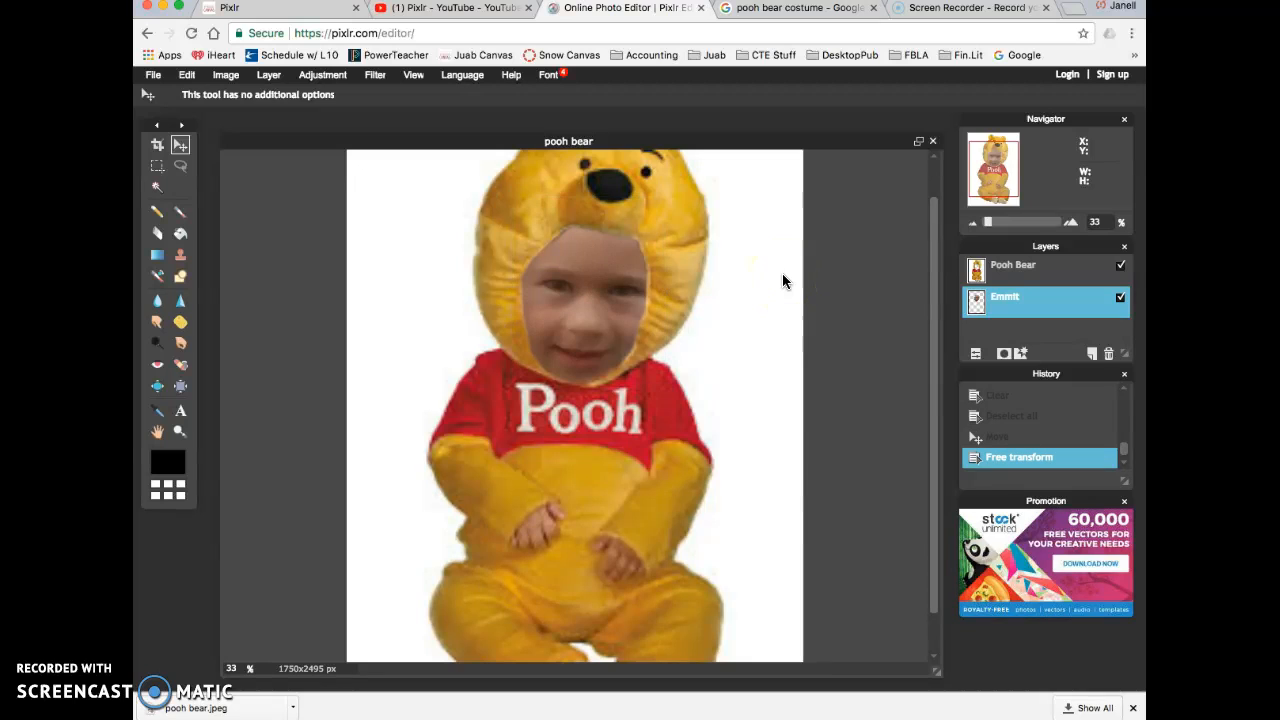